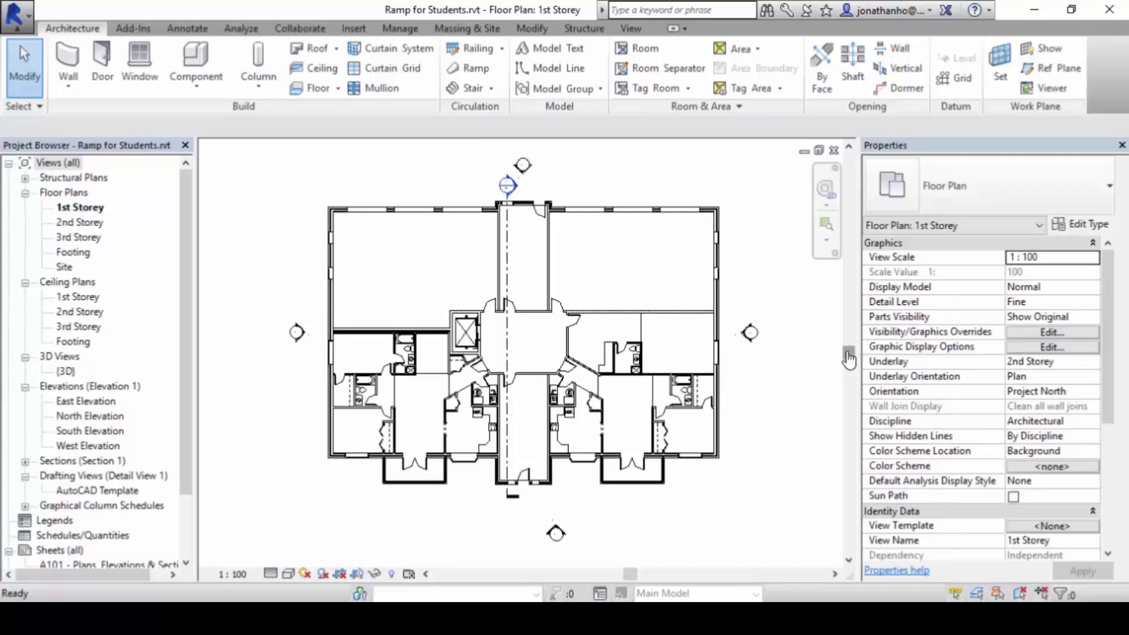
{"action": "mouse_move", "coordinate": [648, 443]}
{"action": "middle_mouse_down"}
{"action": "mouse_move", "coordinate": [537, 307]}
{"action": "mouse_move", "coordinate": [539, 264]}
{"action": "middle_mouse_up"}
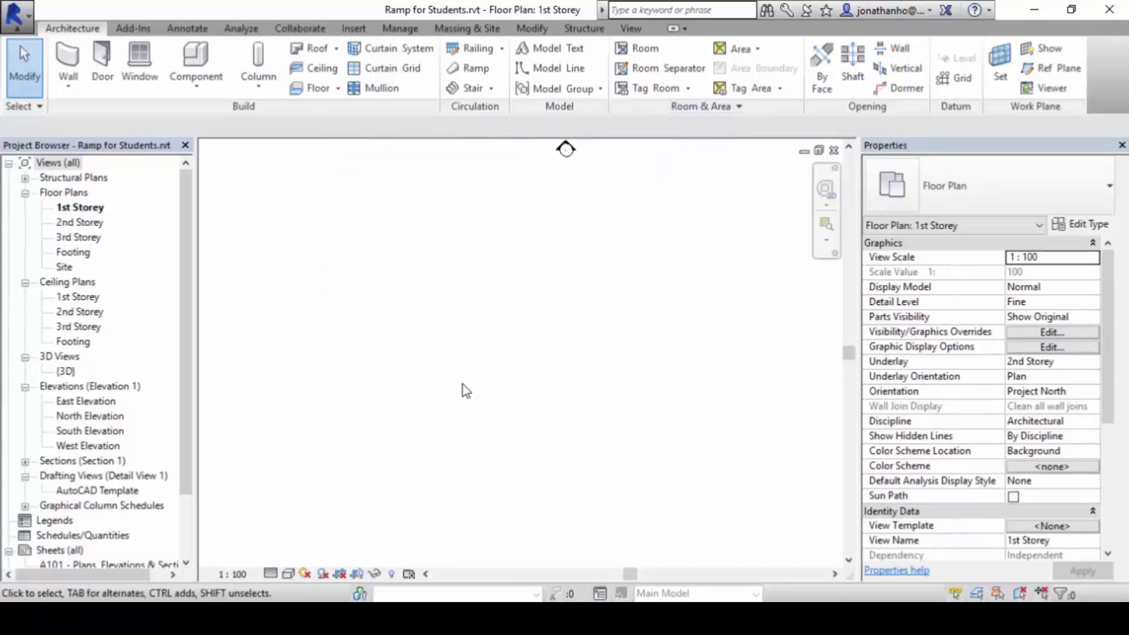
{"action": "key", "text": "ctrl+2"}
{"action": "mouse_move", "coordinate": [305, 492]}
{"action": "left_mouse_down", "text": "shift"}
{"action": "mouse_move", "coordinate": [677, 495]}
{"action": "mouse_move", "coordinate": [724, 416]}
{"action": "mouse_move", "coordinate": [727, 364]}
{"action": "mouse_move", "coordinate": [689, 396]}
{"action": "mouse_move", "coordinate": [749, 397]}
{"action": "left_mouse_up", "text": "shift"}
{"action": "mouse_move", "coordinate": [764, 426]}
{"action": "left_mouse_down"}
{"action": "mouse_move", "coordinate": [764, 461]}
{"action": "mouse_move", "coordinate": [777, 455]}
{"action": "mouse_move", "coordinate": [780, 467]}
{"action": "mouse_move", "coordinate": [784, 451]}
{"action": "mouse_move", "coordinate": [789, 463]}
{"action": "mouse_move", "coordinate": [805, 440]}
{"action": "mouse_move", "coordinate": [814, 476]}
{"action": "left_mouse_up"}
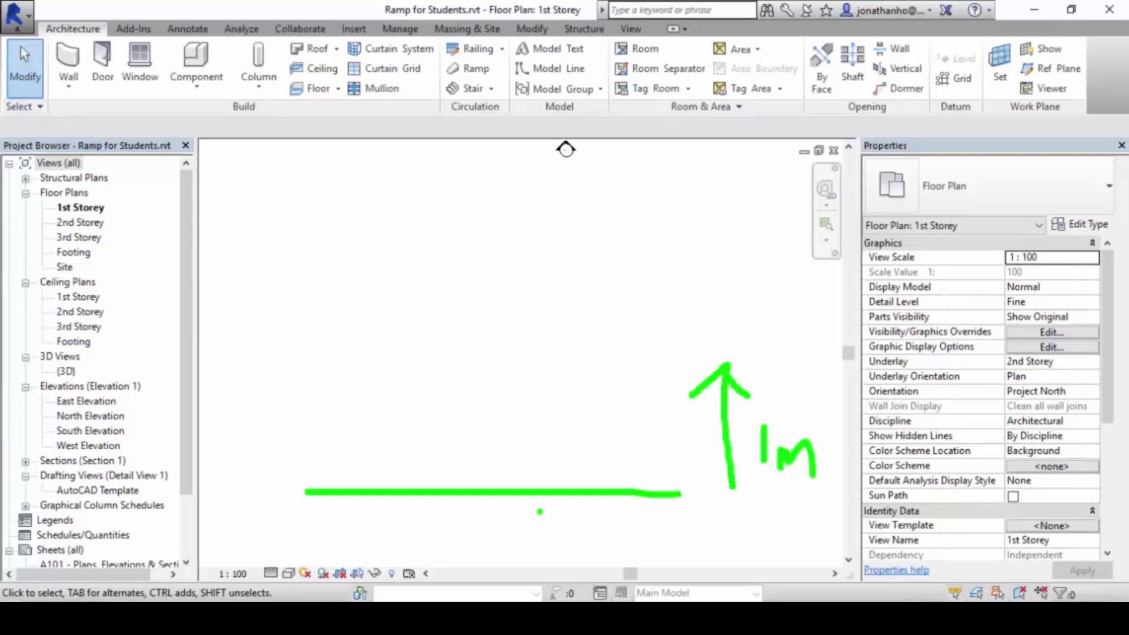
{"action": "mouse_move", "coordinate": [653, 469]}
{"action": "left_mouse_down"}
{"action": "mouse_move", "coordinate": [684, 497]}
{"action": "mouse_move", "coordinate": [645, 520]}
{"action": "left_mouse_up"}
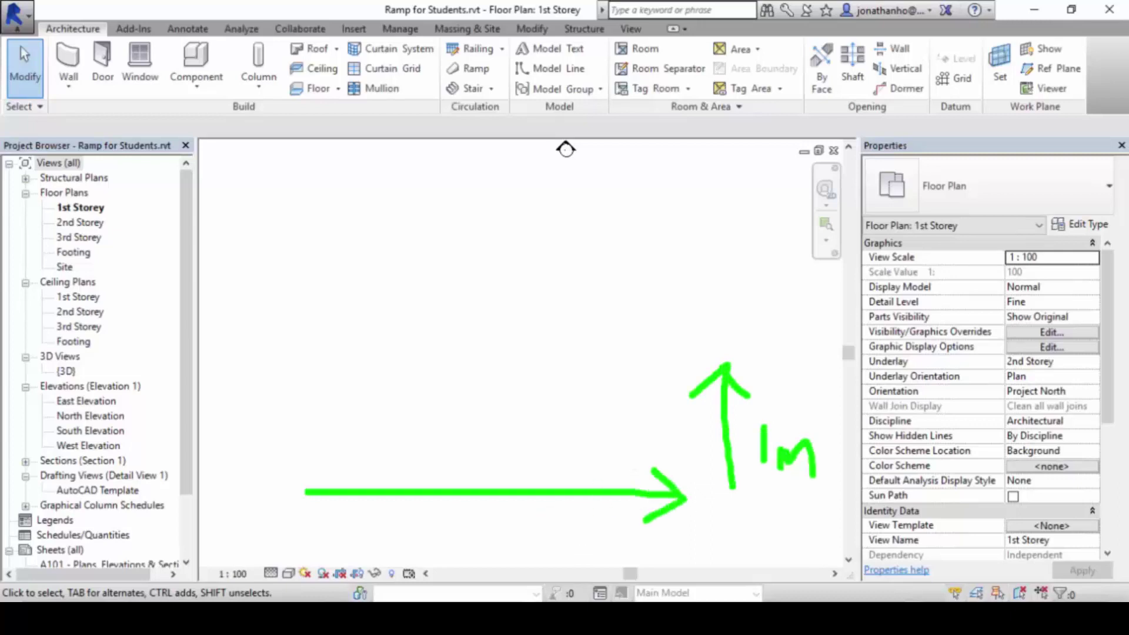
{"action": "mouse_move", "coordinate": [434, 509]}
{"action": "left_mouse_down"}
{"action": "mouse_move", "coordinate": [427, 539]}
{"action": "mouse_move", "coordinate": [465, 509]}
{"action": "mouse_move", "coordinate": [463, 540]}
{"action": "mouse_move", "coordinate": [501, 541]}
{"action": "mouse_move", "coordinate": [536, 523]}
{"action": "mouse_move", "coordinate": [555, 540]}
{"action": "mouse_move", "coordinate": [593, 538]}
{"action": "left_mouse_up"}
{"action": "left_click_drag", "start_coordinate": [291, 477], "coordinate": [733, 344]}
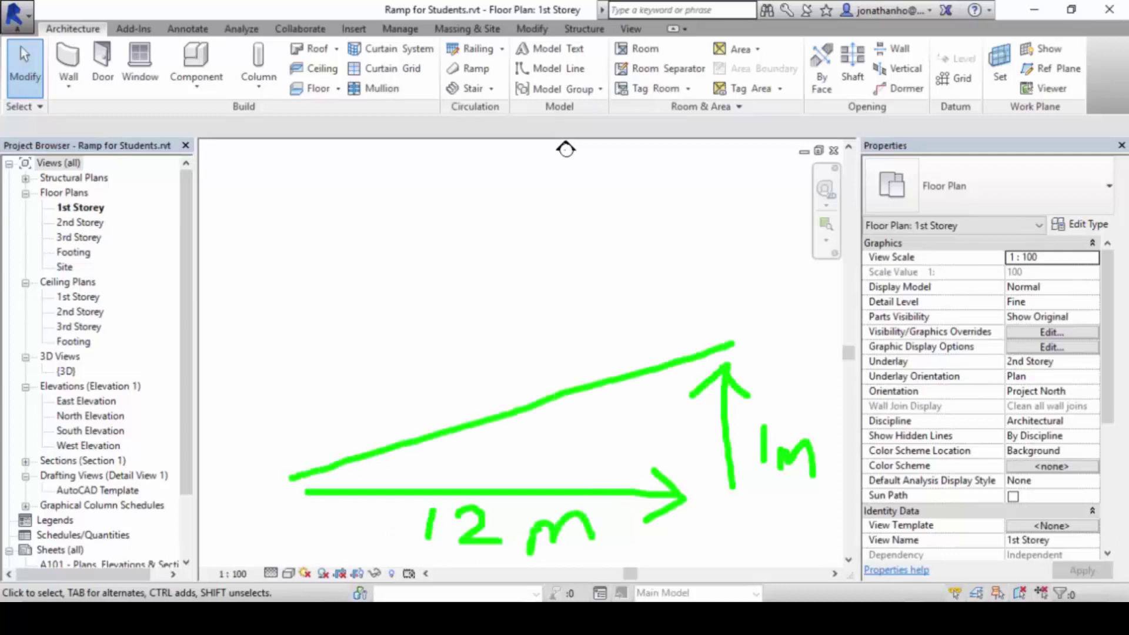
{"action": "left_click_drag", "start_coordinate": [390, 381], "coordinate": [418, 444]}
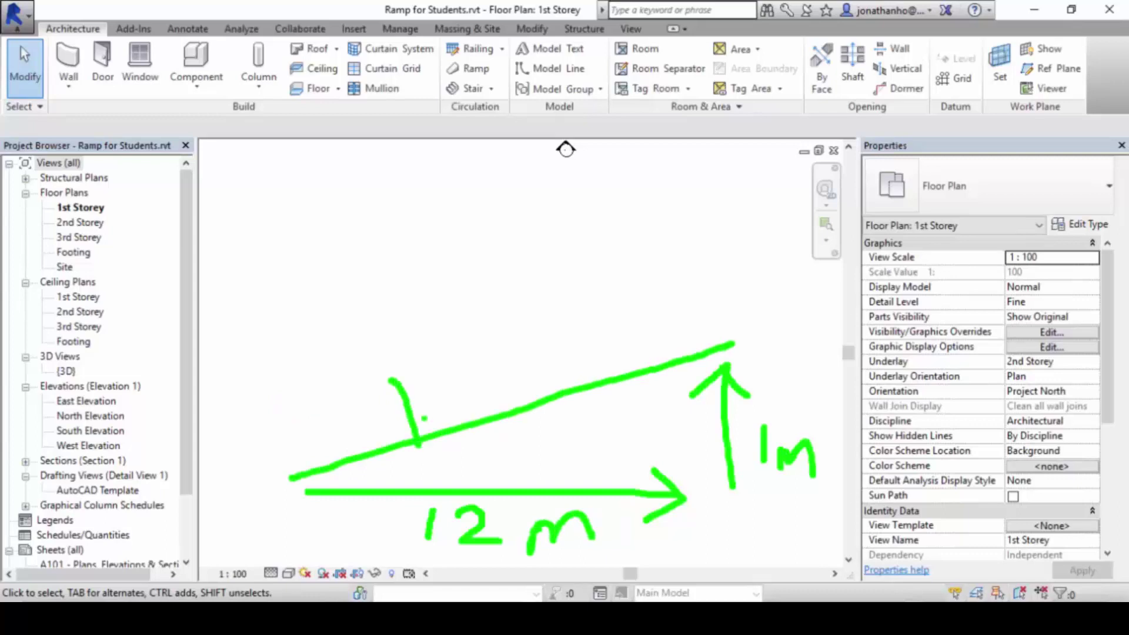
{"action": "left_click_drag", "start_coordinate": [438, 399], "coordinate": [441, 408]}
{"action": "left_click_drag", "start_coordinate": [449, 355], "coordinate": [473, 411]}
{"action": "mouse_move", "coordinate": [480, 364]}
{"action": "left_mouse_down"}
{"action": "mouse_move", "coordinate": [510, 364]}
{"action": "mouse_move", "coordinate": [501, 400]}
{"action": "mouse_move", "coordinate": [545, 384]}
{"action": "left_mouse_up"}
{"action": "mouse_move", "coordinate": [574, 341]}
{"action": "left_mouse_down"}
{"action": "mouse_move", "coordinate": [565, 327]}
{"action": "mouse_move", "coordinate": [582, 368]}
{"action": "mouse_move", "coordinate": [593, 356]}
{"action": "mouse_move", "coordinate": [591, 371]}
{"action": "mouse_move", "coordinate": [605, 369]}
{"action": "left_mouse_up"}
{"action": "mouse_move", "coordinate": [605, 355]}
{"action": "left_mouse_down"}
{"action": "mouse_move", "coordinate": [646, 361]}
{"action": "mouse_move", "coordinate": [659, 327]}
{"action": "mouse_move", "coordinate": [677, 353]}
{"action": "left_mouse_up"}
{"action": "left_click", "coordinate": [659, 325]}
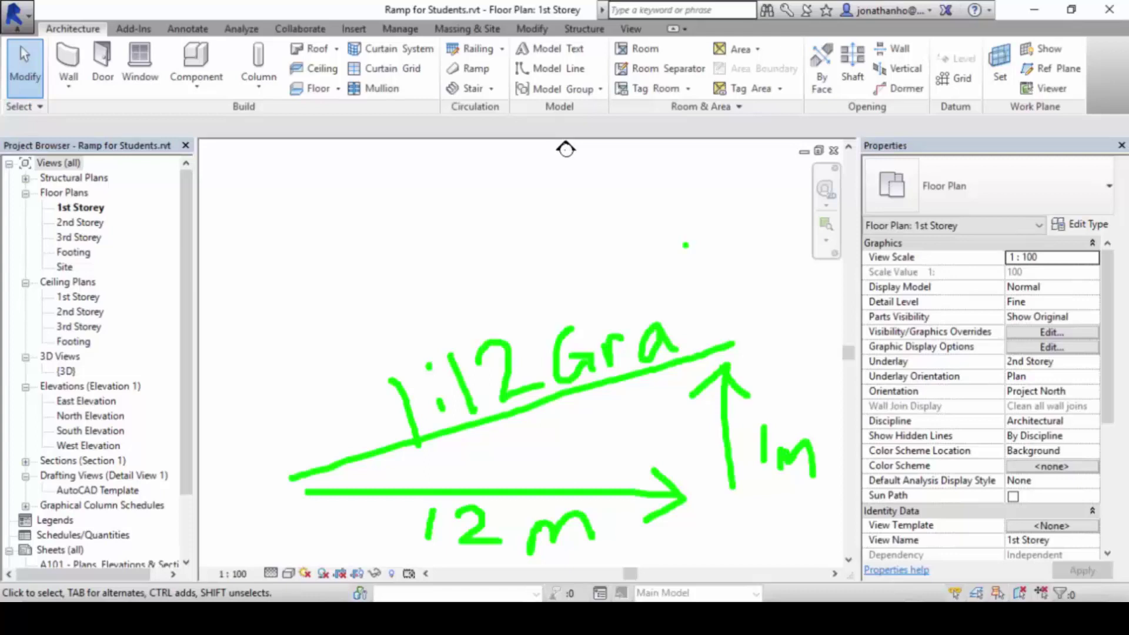
{"action": "key", "text": "Escape"}
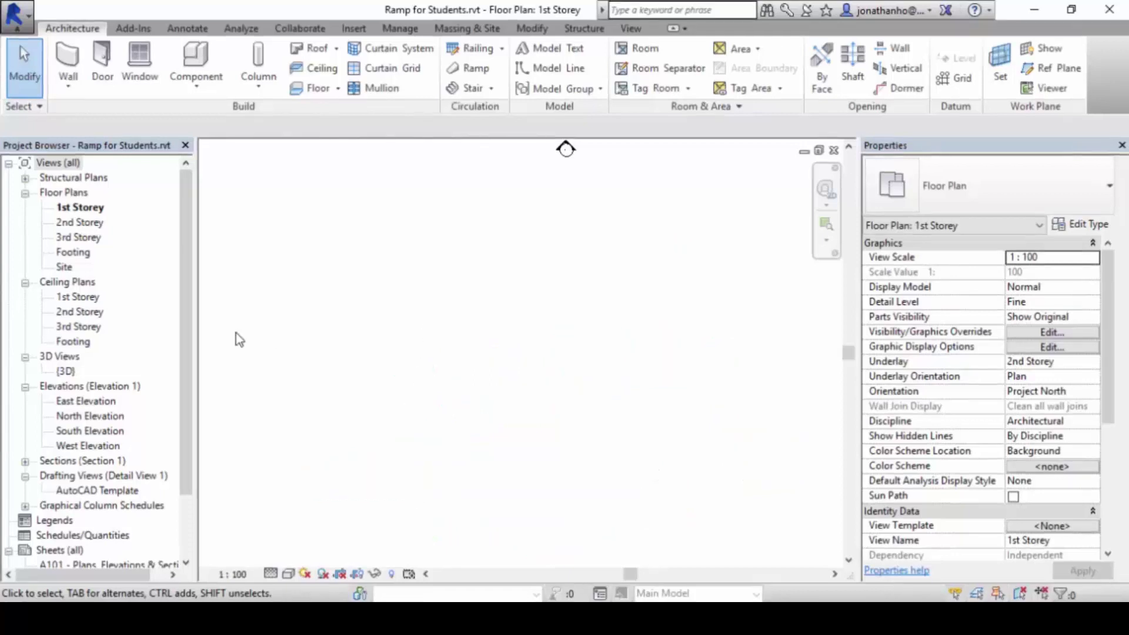
{"action": "scroll", "coordinate": [617, 320], "scroll_direction": "up", "scroll_amount": 3}
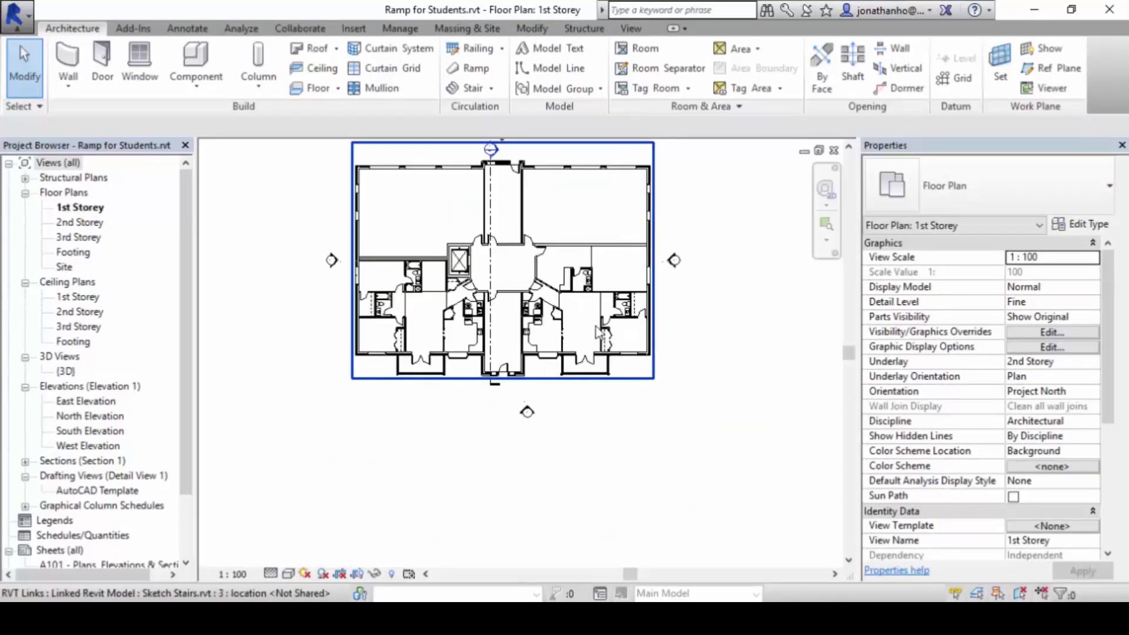
{"action": "middle_click_drag", "start_coordinate": [618, 321], "coordinate": [542, 416]}
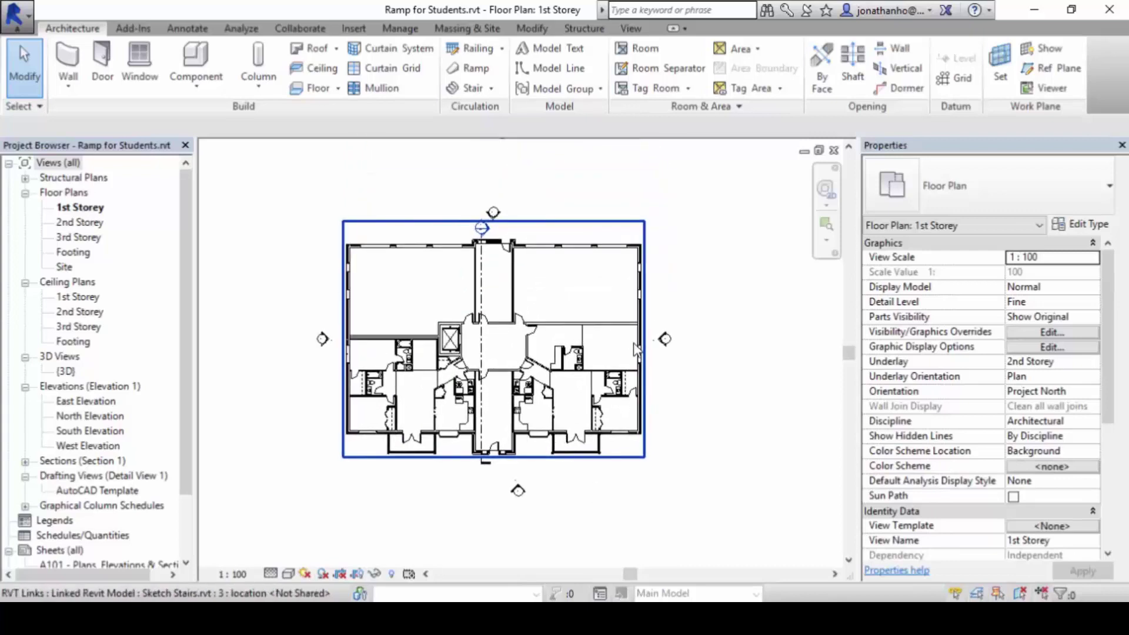
{"action": "middle_click_drag", "start_coordinate": [633, 345], "coordinate": [626, 370]}
{"action": "left_click", "coordinate": [82, 208]}
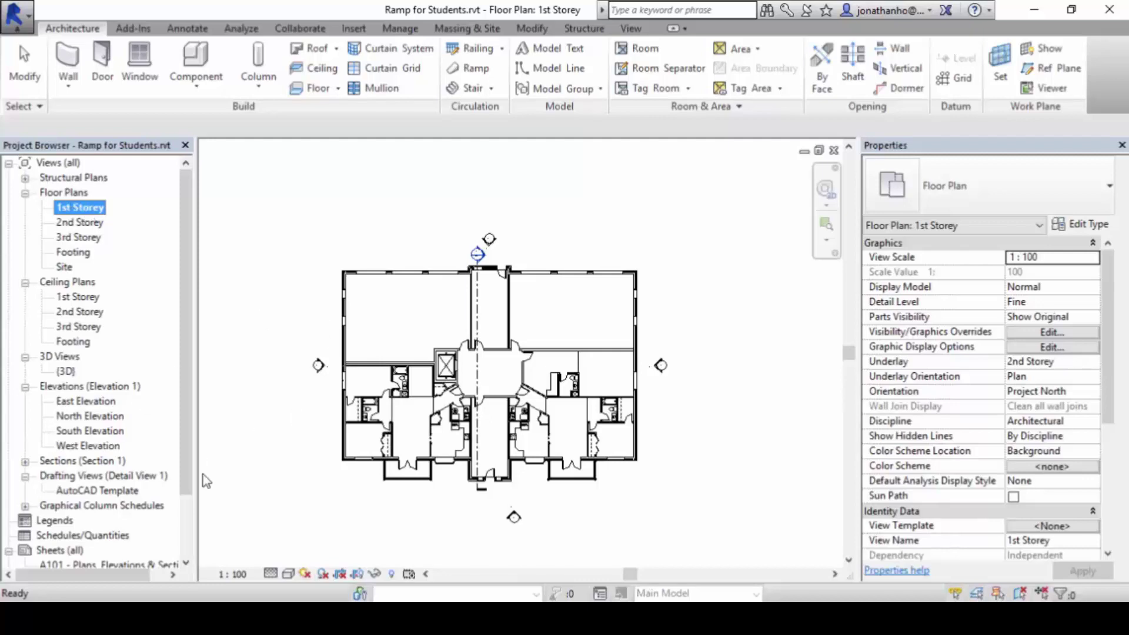
- Switch to Calculator, multiply the 3.15 m rise by 12 to get the total incline length, and close it
{"action": "left_click", "coordinate": [544, 617]}
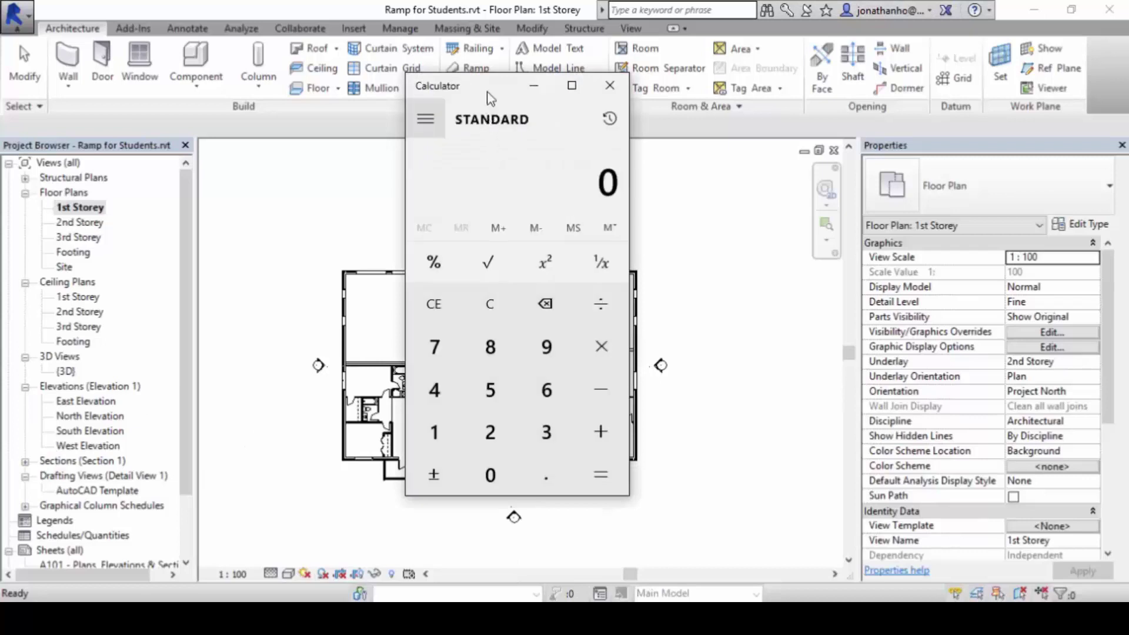
{"action": "type", "text": "3.1"}
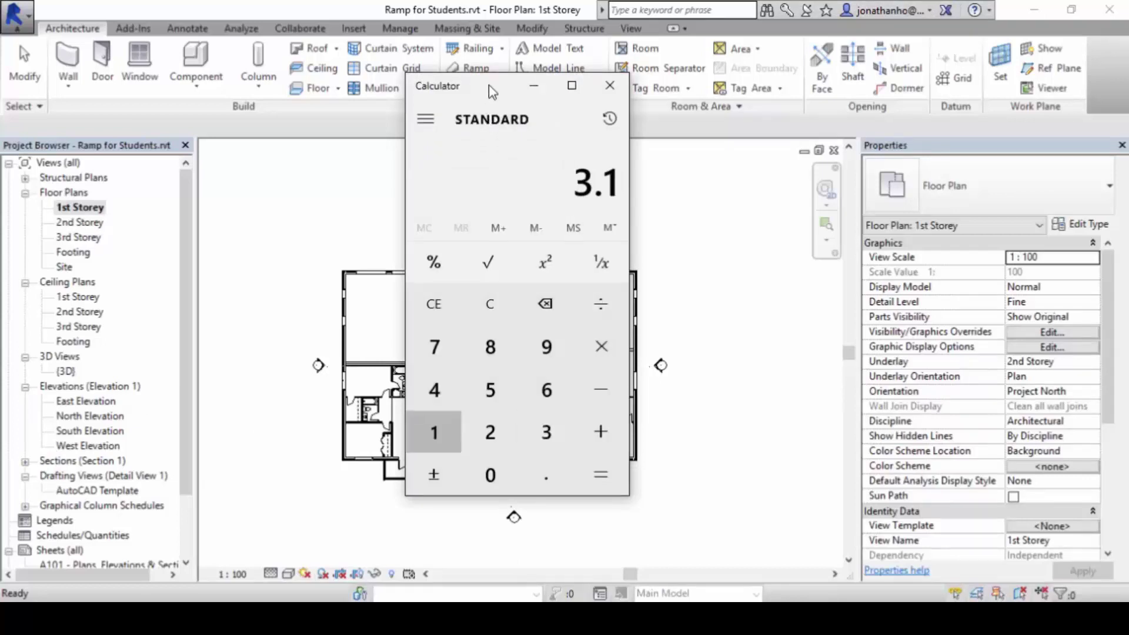
{"action": "type", "text": "5"}
{"action": "key", "text": "asterisk"}
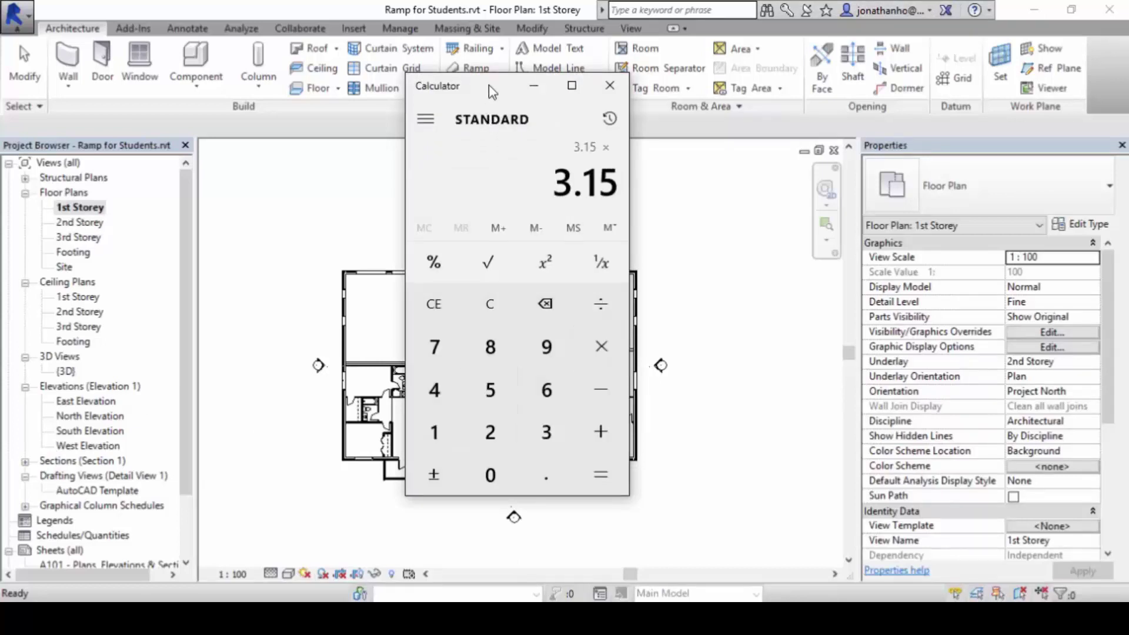
{"action": "type", "text": "12"}
{"action": "key", "text": "Return"}
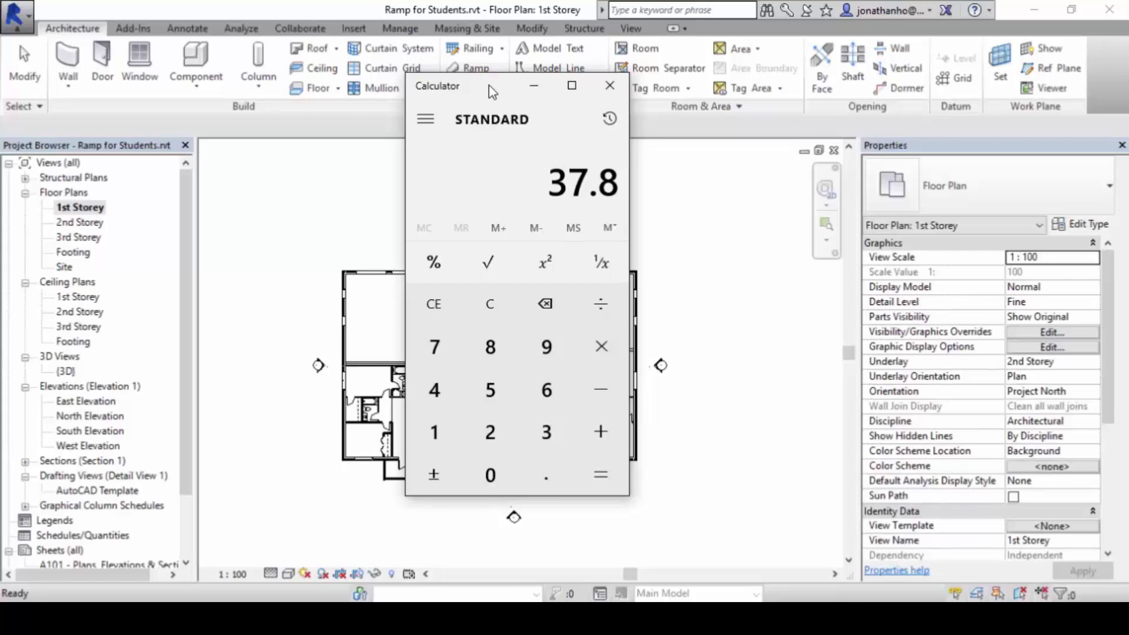
{"action": "left_click", "coordinate": [610, 85]}
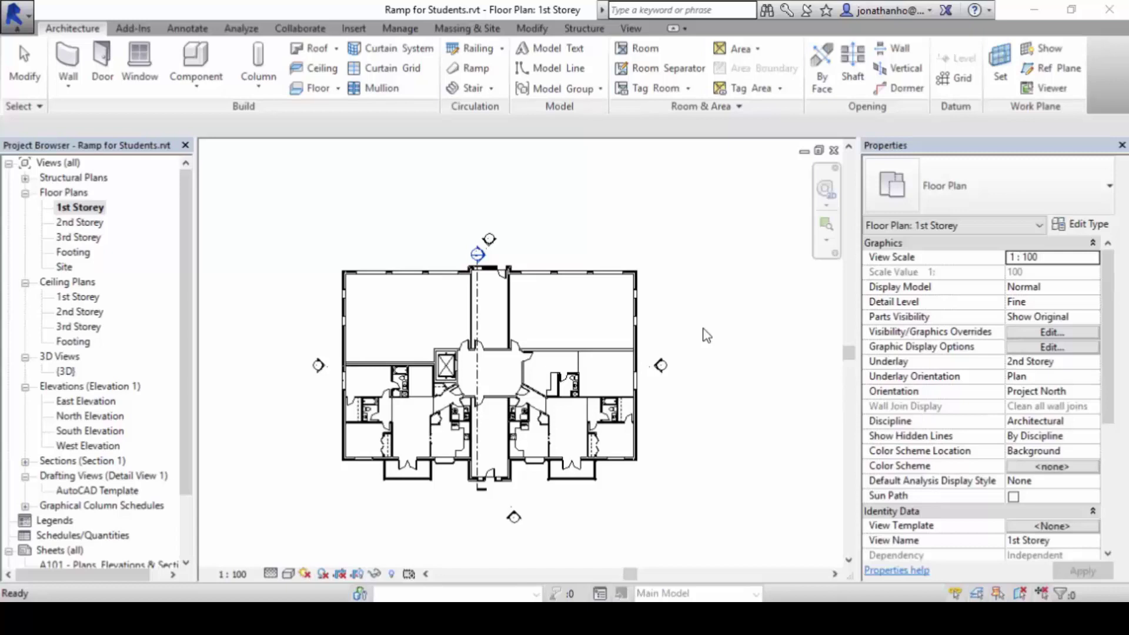
{"action": "key", "text": "alt"}
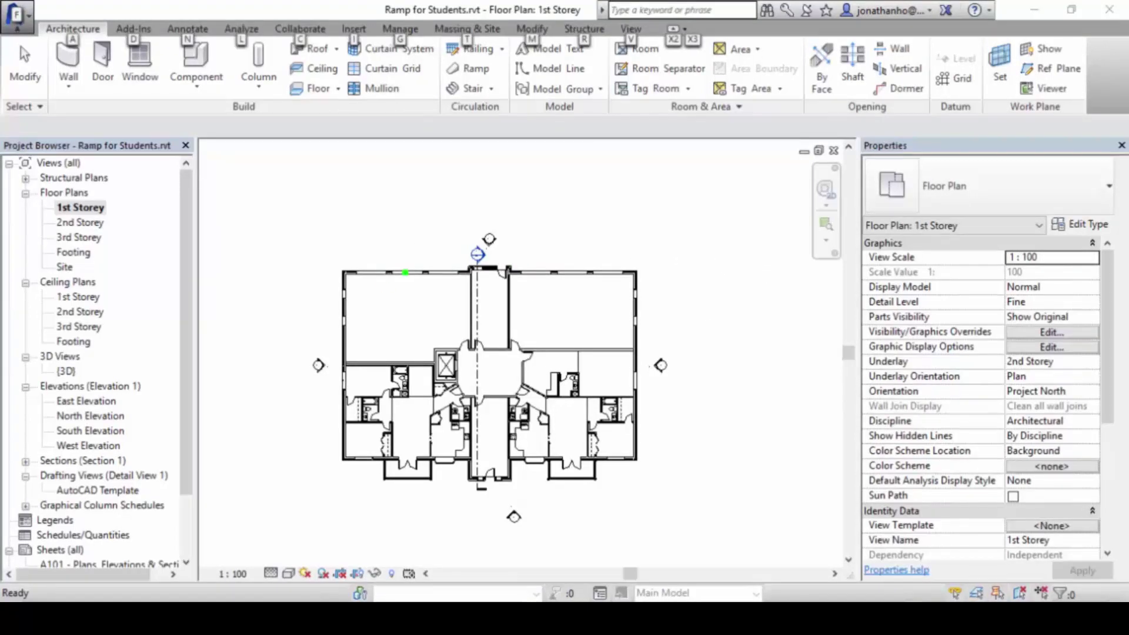
{"action": "mouse_move", "coordinate": [305, 310]}
{"action": "left_mouse_down"}
{"action": "mouse_move", "coordinate": [332, 233]}
{"action": "mouse_move", "coordinate": [545, 198]}
{"action": "mouse_move", "coordinate": [675, 265]}
{"action": "mouse_move", "coordinate": [658, 428]}
{"action": "mouse_move", "coordinate": [513, 530]}
{"action": "mouse_move", "coordinate": [356, 487]}
{"action": "mouse_move", "coordinate": [301, 328]}
{"action": "mouse_move", "coordinate": [357, 187]}
{"action": "mouse_move", "coordinate": [625, 170]}
{"action": "mouse_move", "coordinate": [710, 358]}
{"action": "mouse_move", "coordinate": [627, 520]}
{"action": "mouse_move", "coordinate": [419, 544]}
{"action": "mouse_move", "coordinate": [301, 440]}
{"action": "mouse_move", "coordinate": [269, 228]}
{"action": "mouse_move", "coordinate": [600, 105]}
{"action": "mouse_move", "coordinate": [800, 205]}
{"action": "mouse_move", "coordinate": [796, 443]}
{"action": "mouse_move", "coordinate": [666, 569]}
{"action": "mouse_move", "coordinate": [389, 575]}
{"action": "mouse_move", "coordinate": [207, 475]}
{"action": "mouse_move", "coordinate": [193, 231]}
{"action": "mouse_move", "coordinate": [638, 84]}
{"action": "mouse_move", "coordinate": [771, 94]}
{"action": "left_mouse_up"}
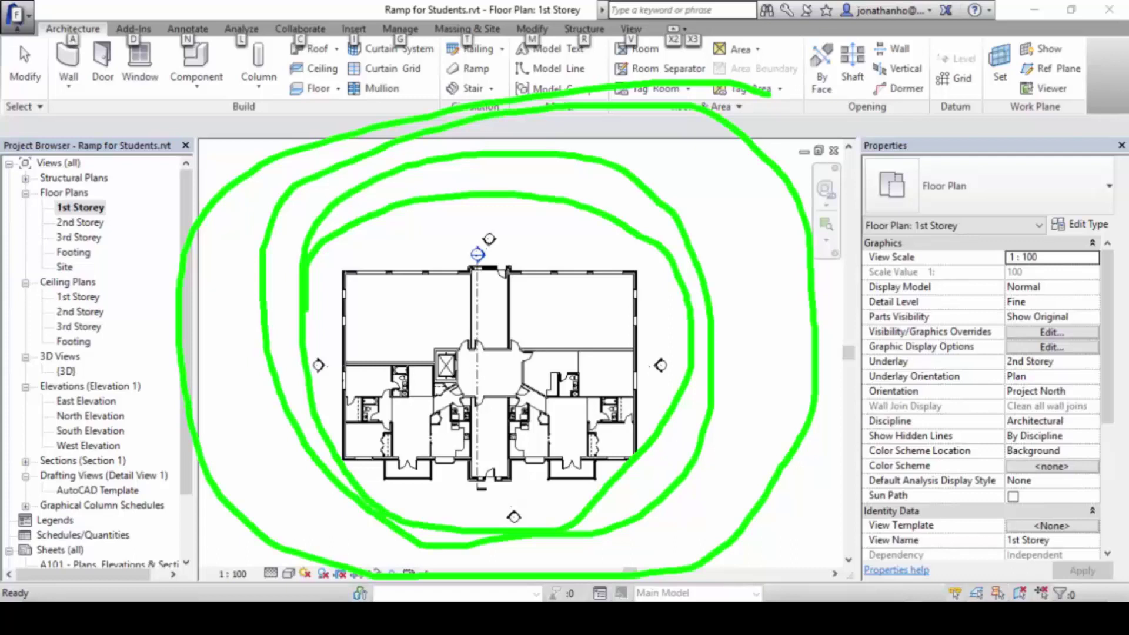
{"action": "key", "text": "Escape"}
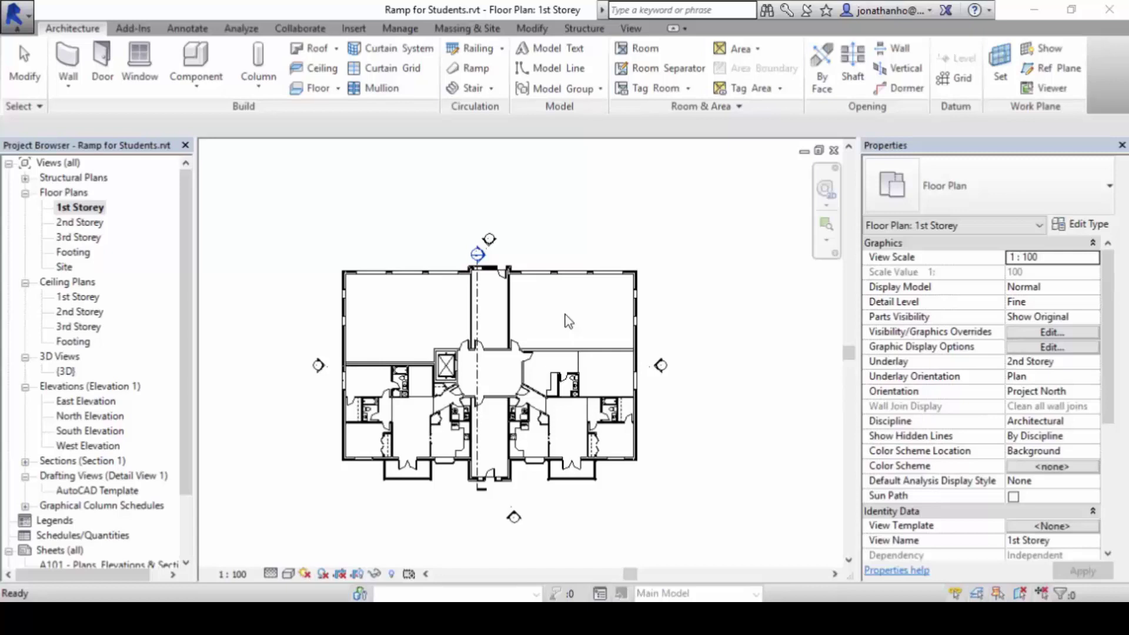
{"action": "left_click", "coordinate": [700, 347]}
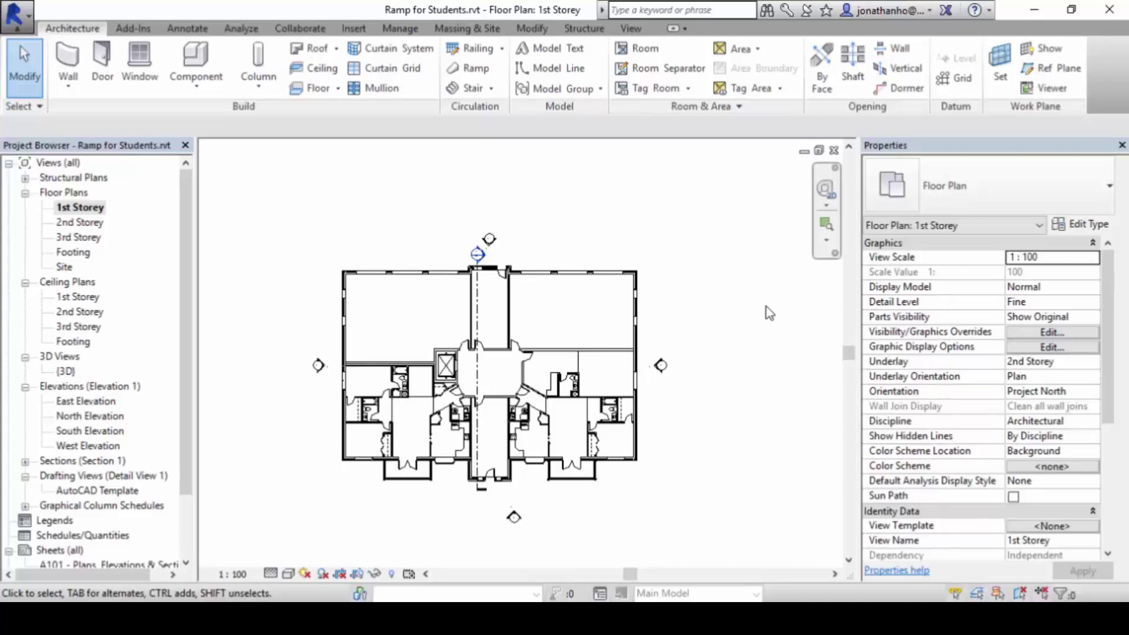
{"action": "left_click", "coordinate": [1078, 226]}
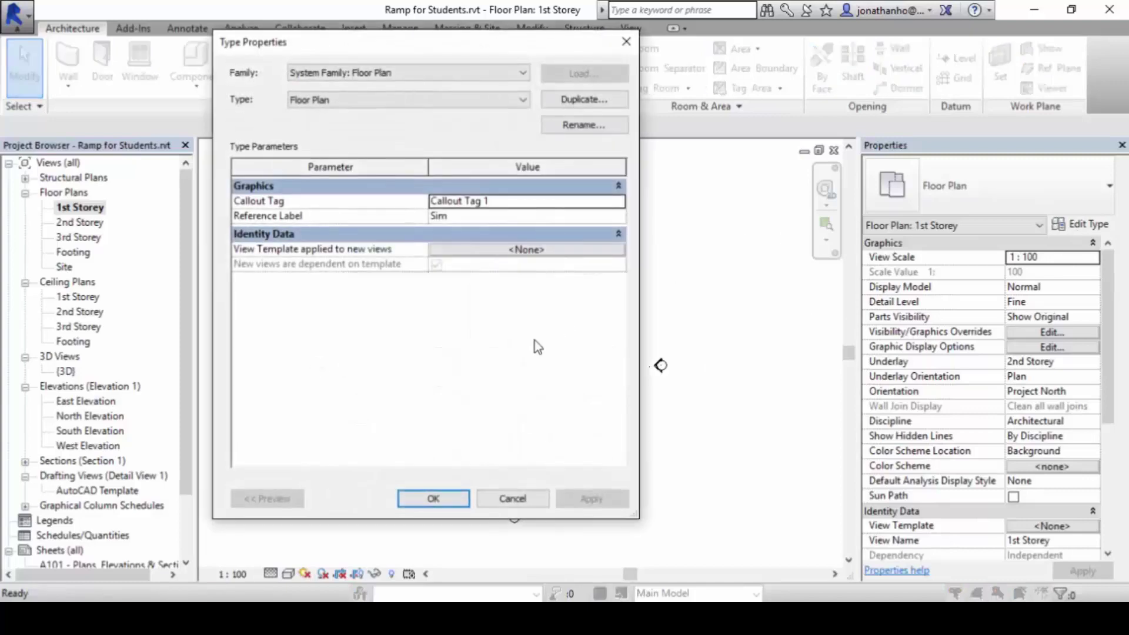
{"action": "key", "text": "Escape"}
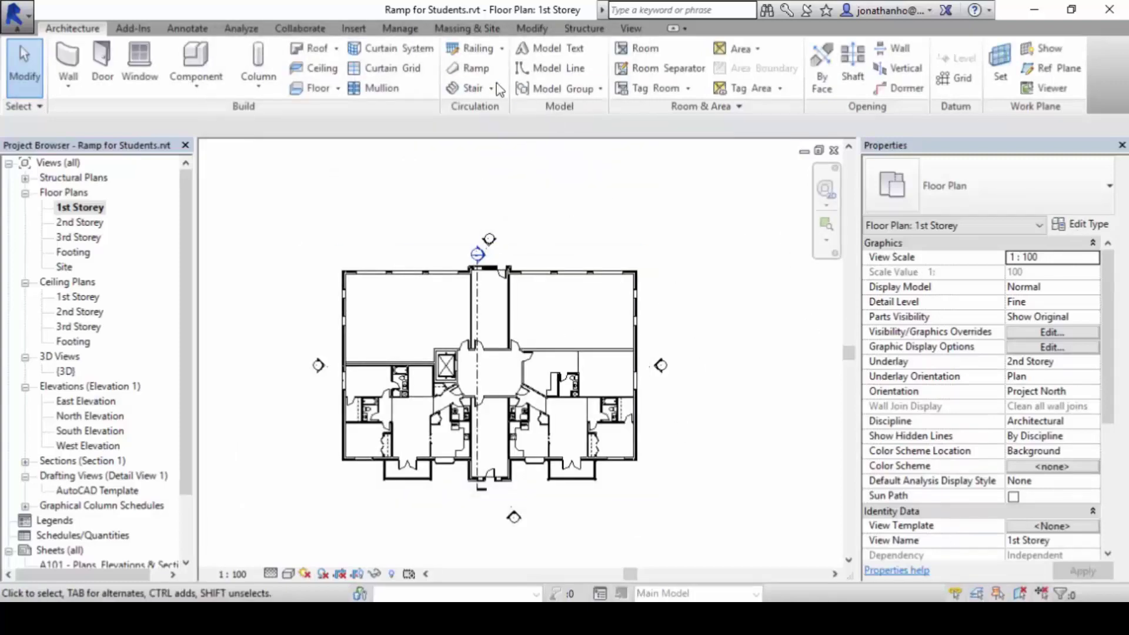
{"action": "left_click", "coordinate": [467, 67]}
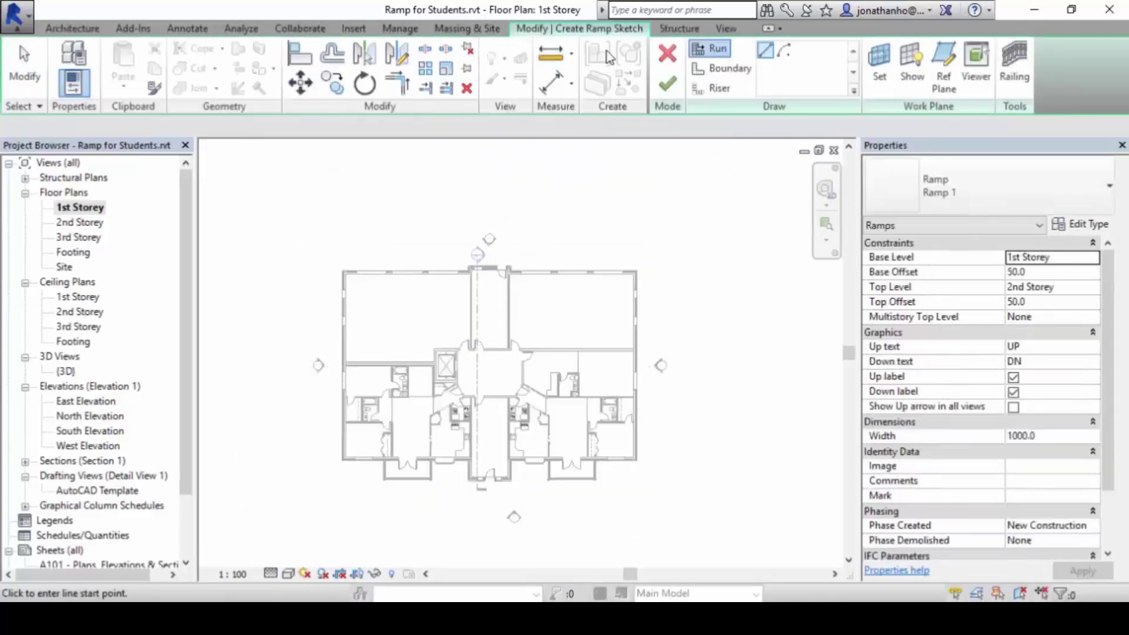
{"action": "left_click", "coordinate": [25, 66]}
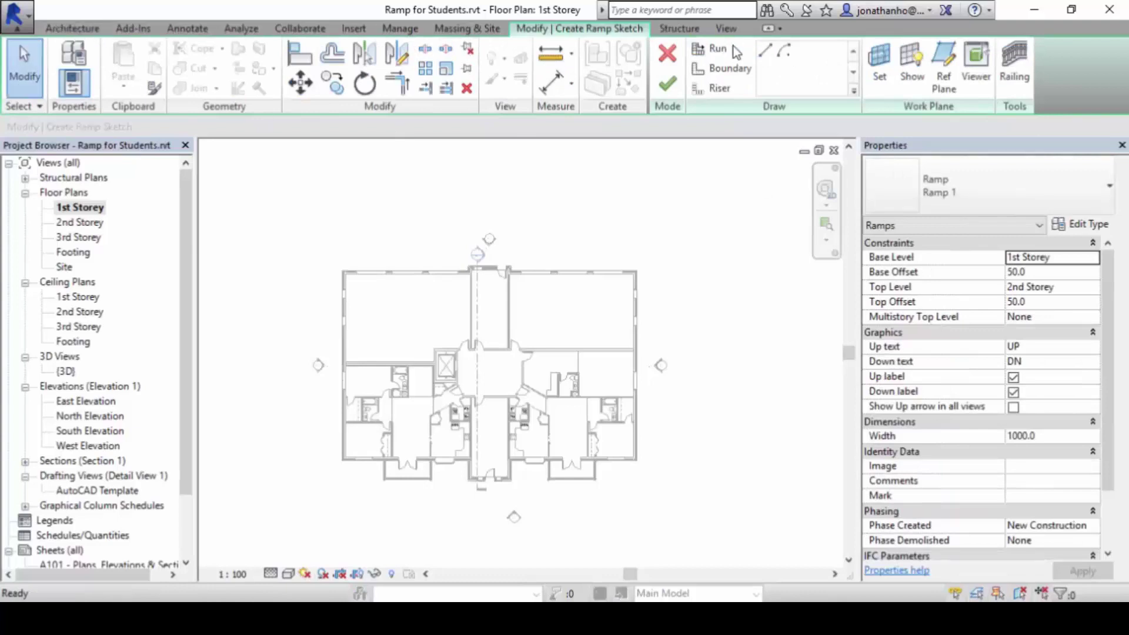
{"action": "left_click", "coordinate": [666, 53]}
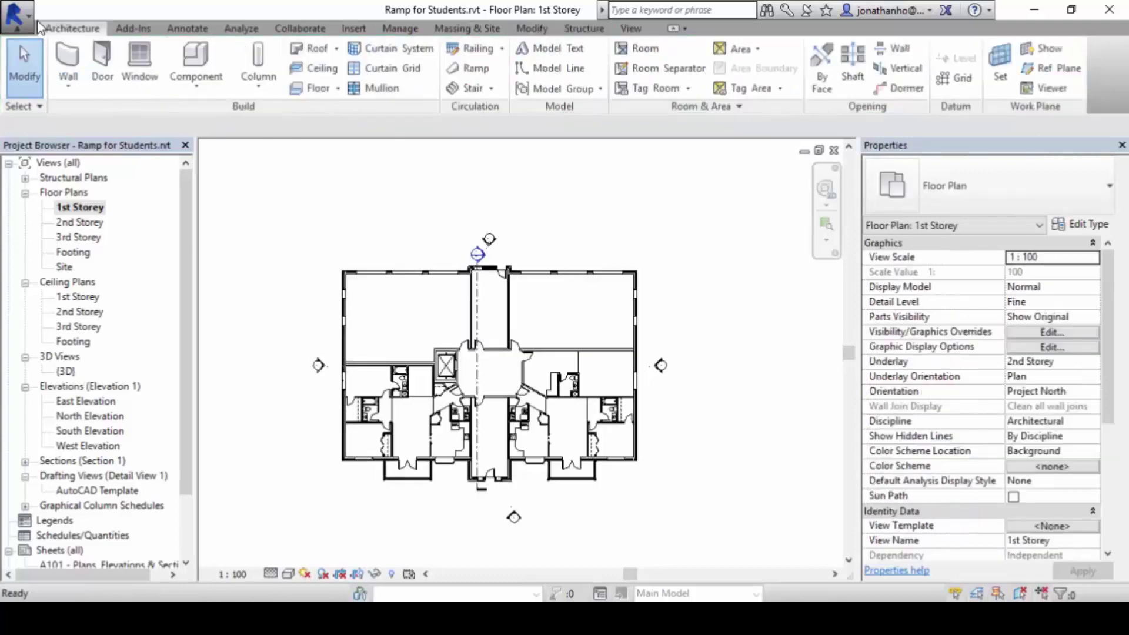
- Start a ramp sketch and review the Ramp 1 type properties, including the maximum incline length, keeping them as they are
{"action": "left_click", "coordinate": [467, 68]}
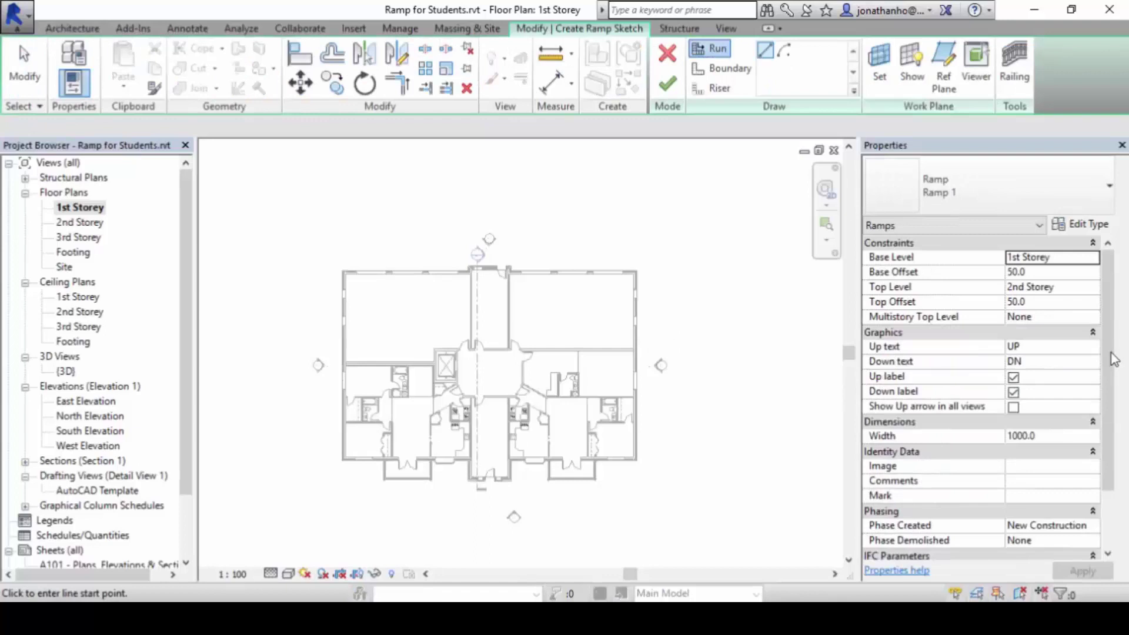
{"action": "scroll", "coordinate": [1111, 385], "scroll_direction": "down", "scroll_amount": 3}
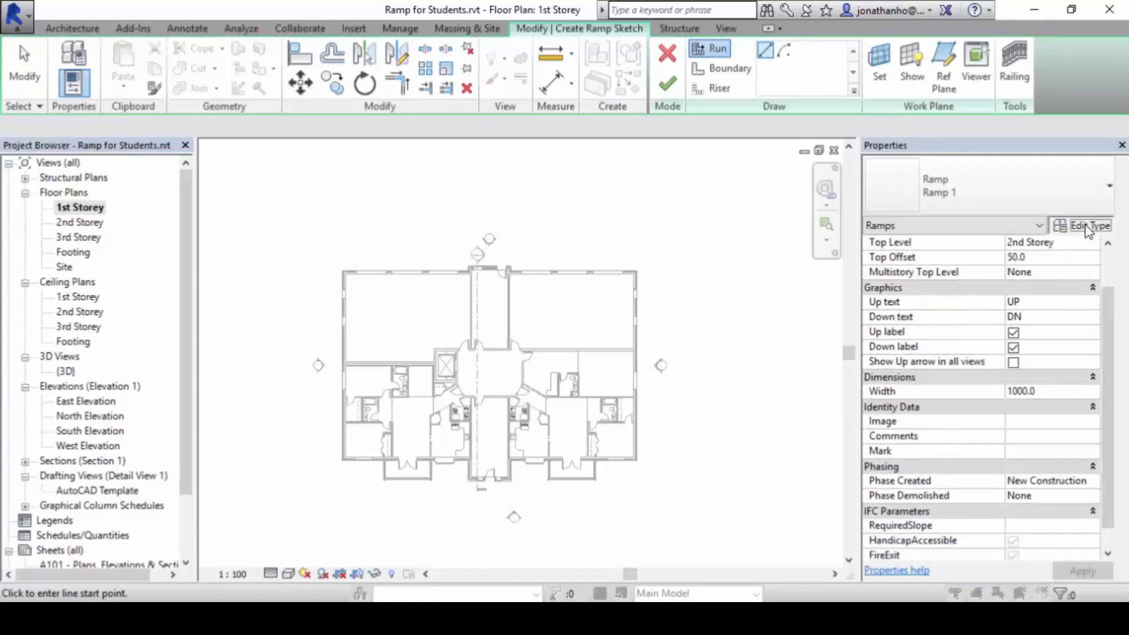
{"action": "left_click", "coordinate": [1086, 227]}
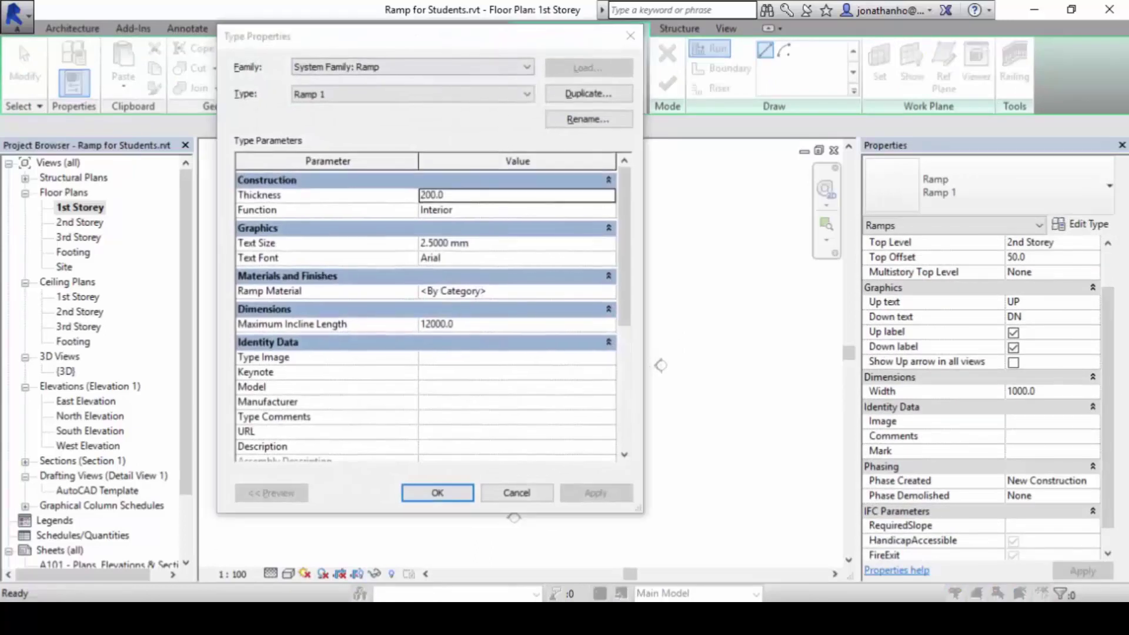
{"action": "mouse_move", "coordinate": [467, 310]}
{"action": "left_mouse_down"}
{"action": "mouse_move", "coordinate": [225, 308]}
{"action": "mouse_move", "coordinate": [223, 337]}
{"action": "mouse_move", "coordinate": [440, 340]}
{"action": "mouse_move", "coordinate": [469, 313]}
{"action": "left_mouse_up"}
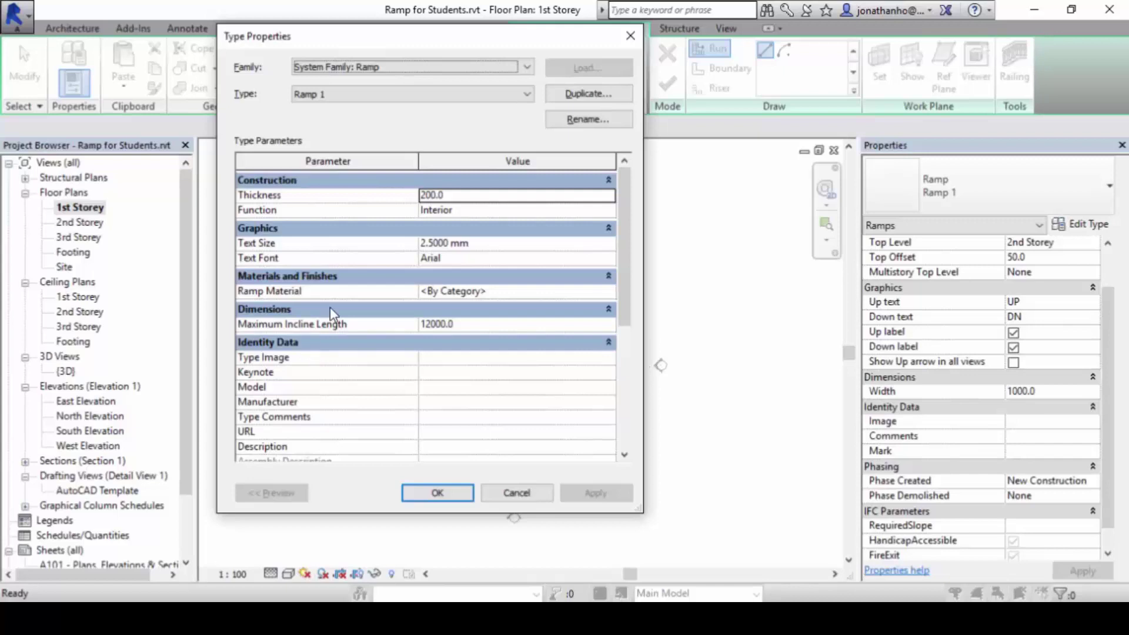
{"action": "key", "text": "Return"}
- Sketch the first straight ramp run horizontally below the building, 12000 mm long from left to right
{"action": "middle_click_drag", "start_coordinate": [612, 366], "coordinate": [441, 360]}
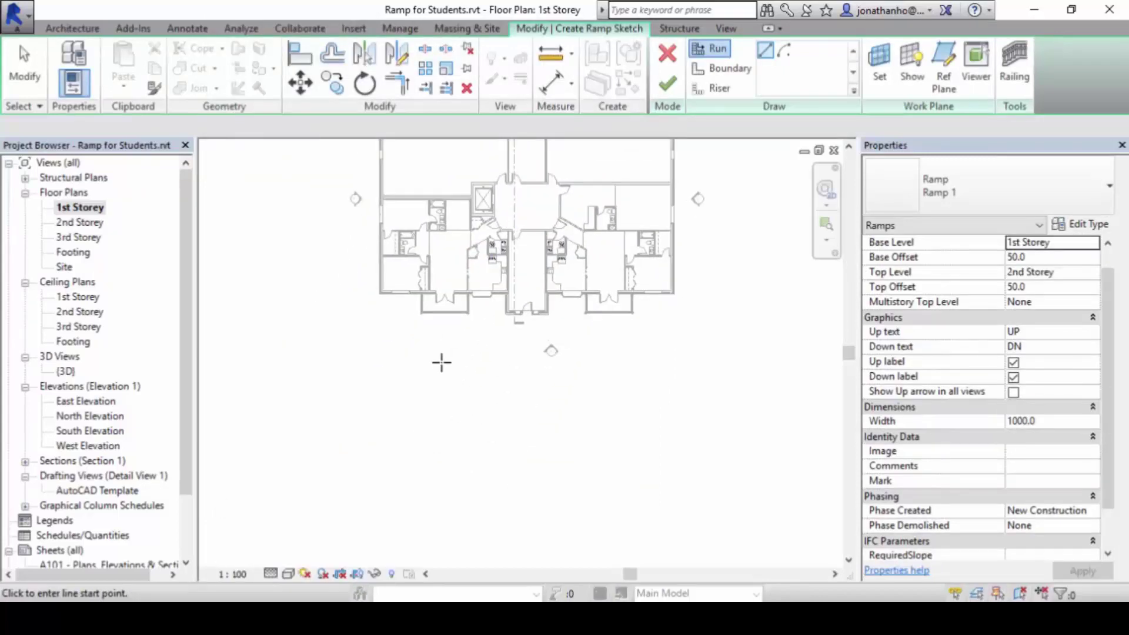
{"action": "left_click", "coordinate": [402, 372]}
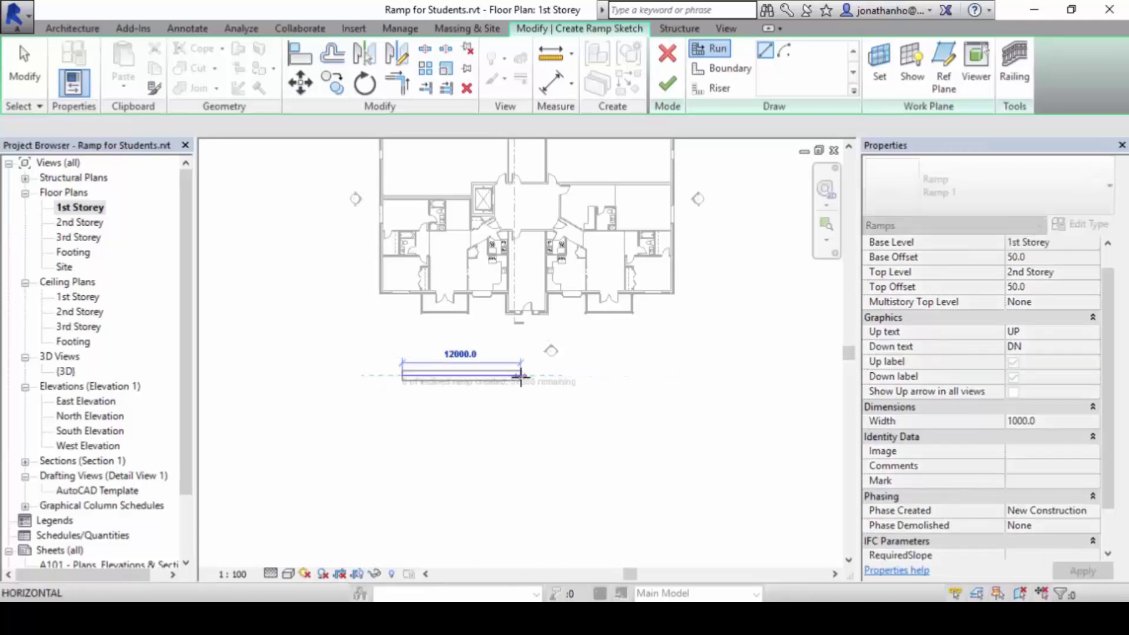
{"action": "scroll", "coordinate": [517, 373], "scroll_direction": "up", "scroll_amount": 4}
{"action": "scroll", "coordinate": [519, 373], "scroll_direction": "down", "scroll_amount": 3}
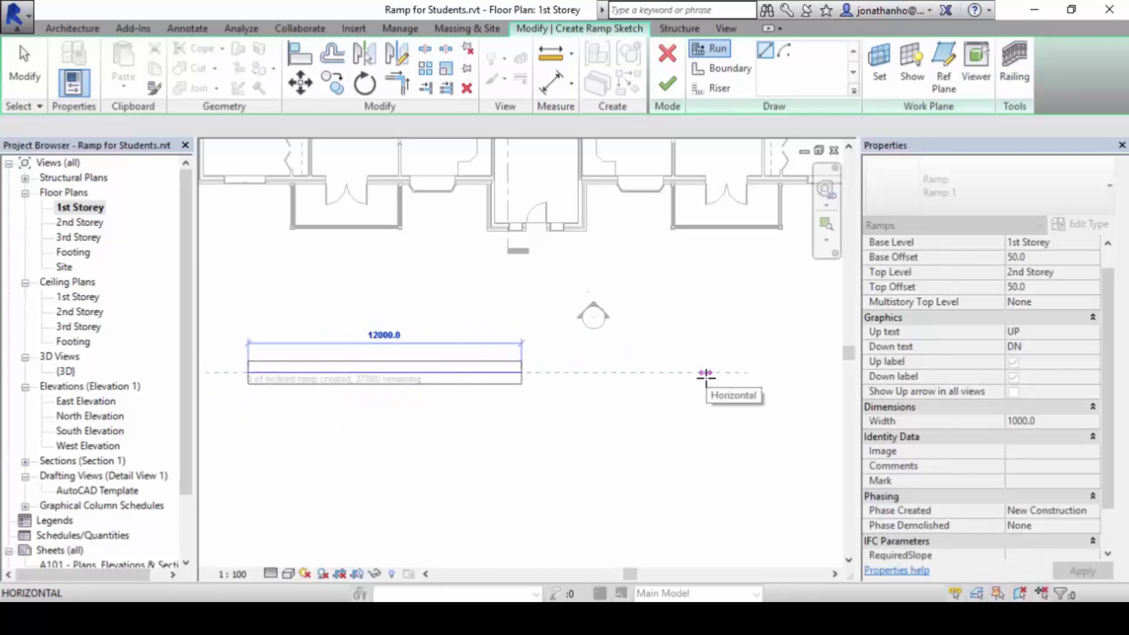
{"action": "left_click", "coordinate": [706, 373]}
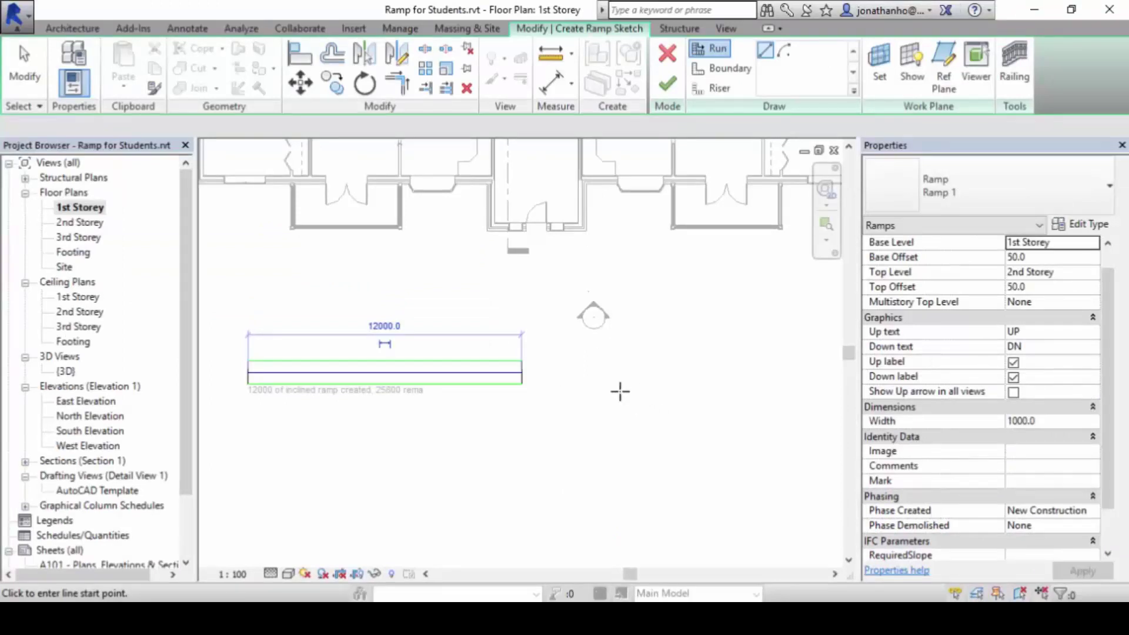
- Sketch a second 12000 mm ramp run in line with the first, leaving a gap between them for a landing
{"action": "left_click", "coordinate": [579, 372]}
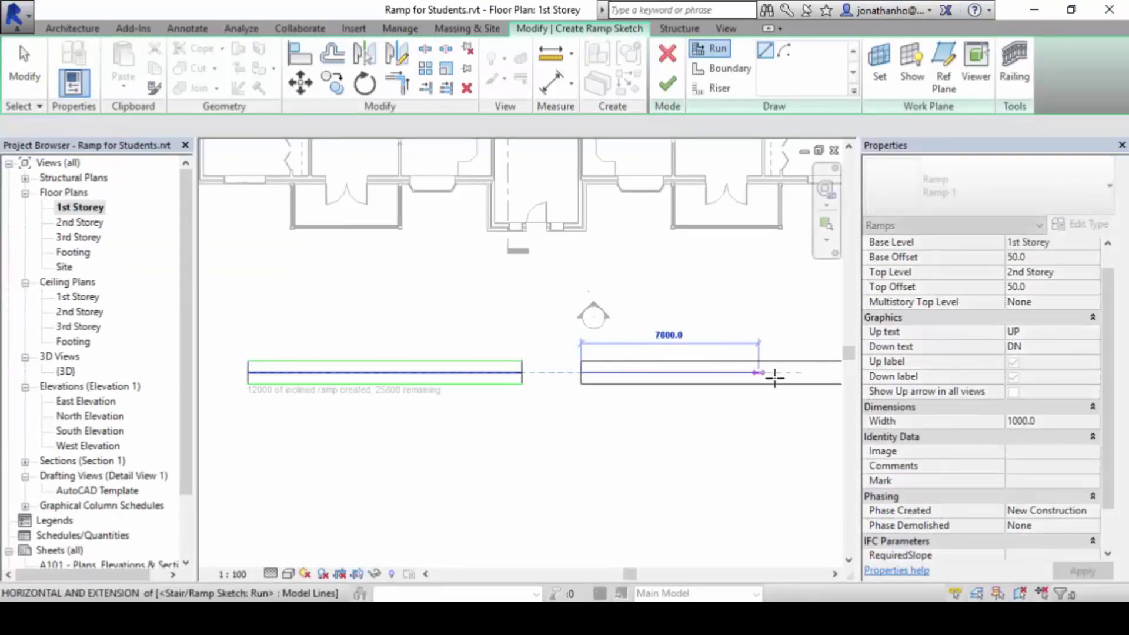
{"action": "scroll", "coordinate": [765, 376], "scroll_direction": "down", "scroll_amount": 1}
{"action": "scroll", "coordinate": [741, 374], "scroll_direction": "down", "scroll_amount": 1}
{"action": "middle_click_drag", "start_coordinate": [740, 374], "coordinate": [554, 373]}
{"action": "type", "text": "12000"}
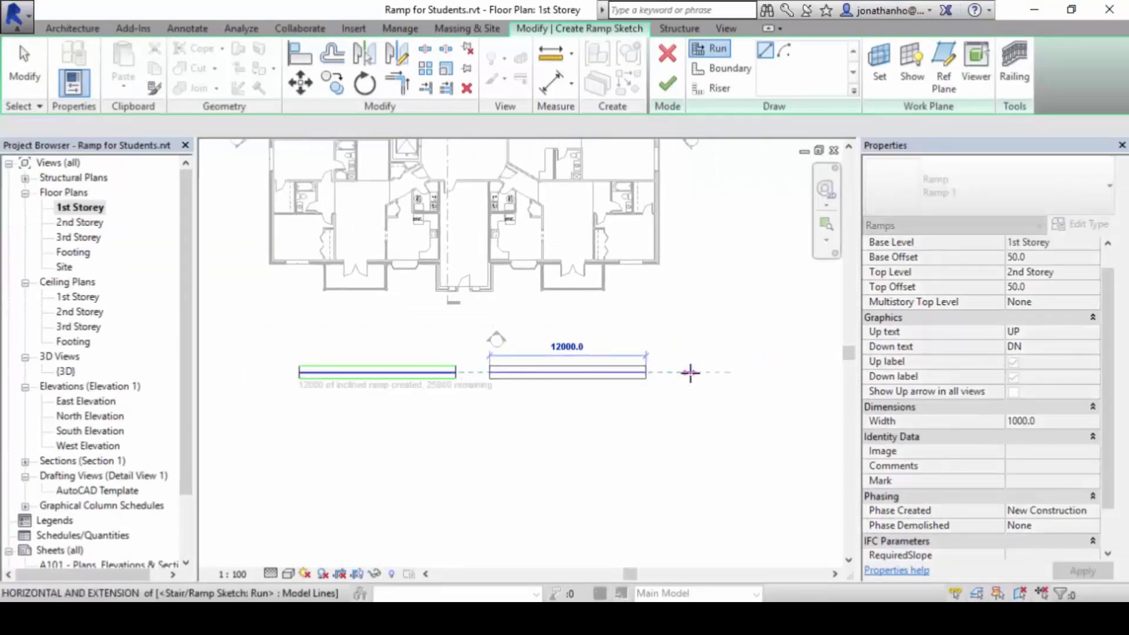
{"action": "key", "text": "Return"}
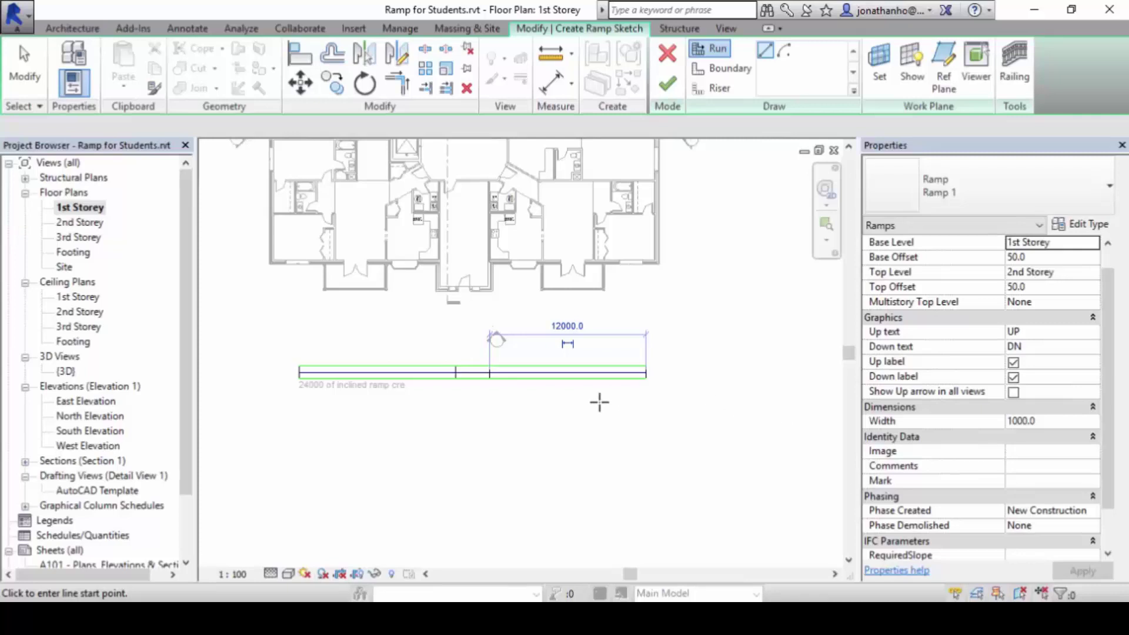
- Sketch the third 12000 mm ramp run from right to left, parallel to and just below the second run, starting at its far end
{"action": "scroll", "coordinate": [463, 386], "scroll_direction": "up", "scroll_amount": 2}
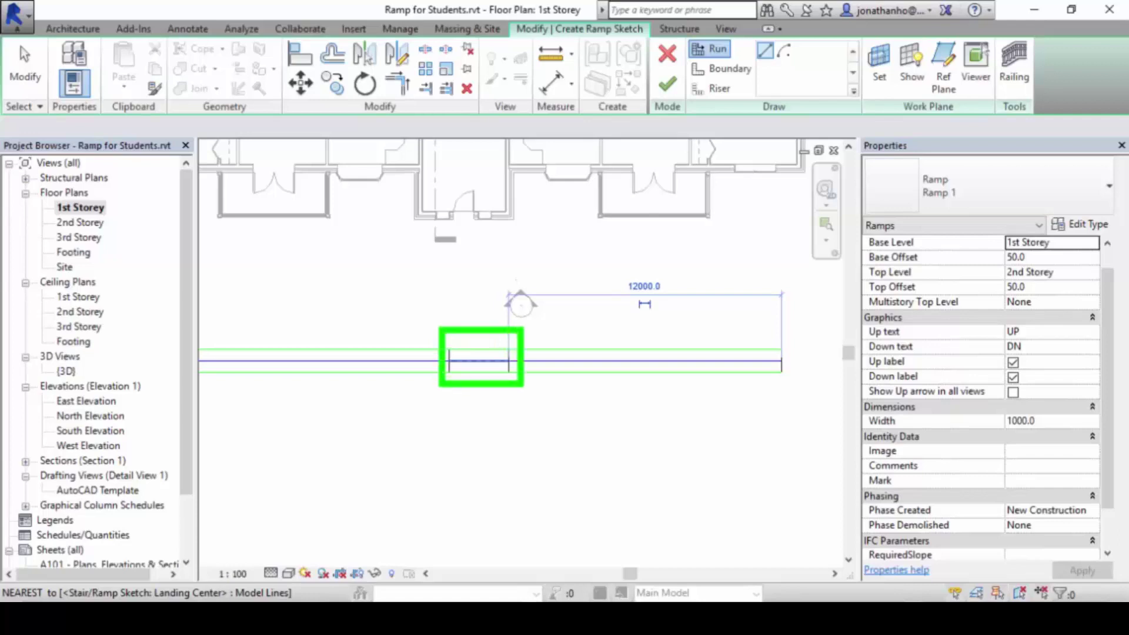
{"action": "scroll", "coordinate": [686, 406], "scroll_direction": "down", "scroll_amount": 2}
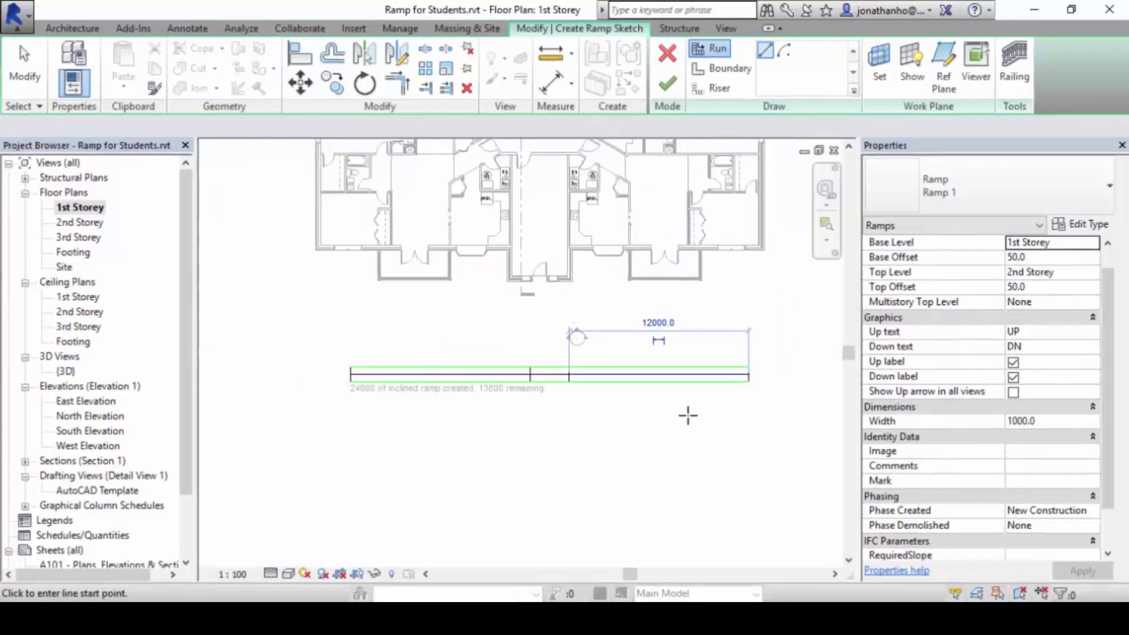
{"action": "left_click", "coordinate": [748, 367]}
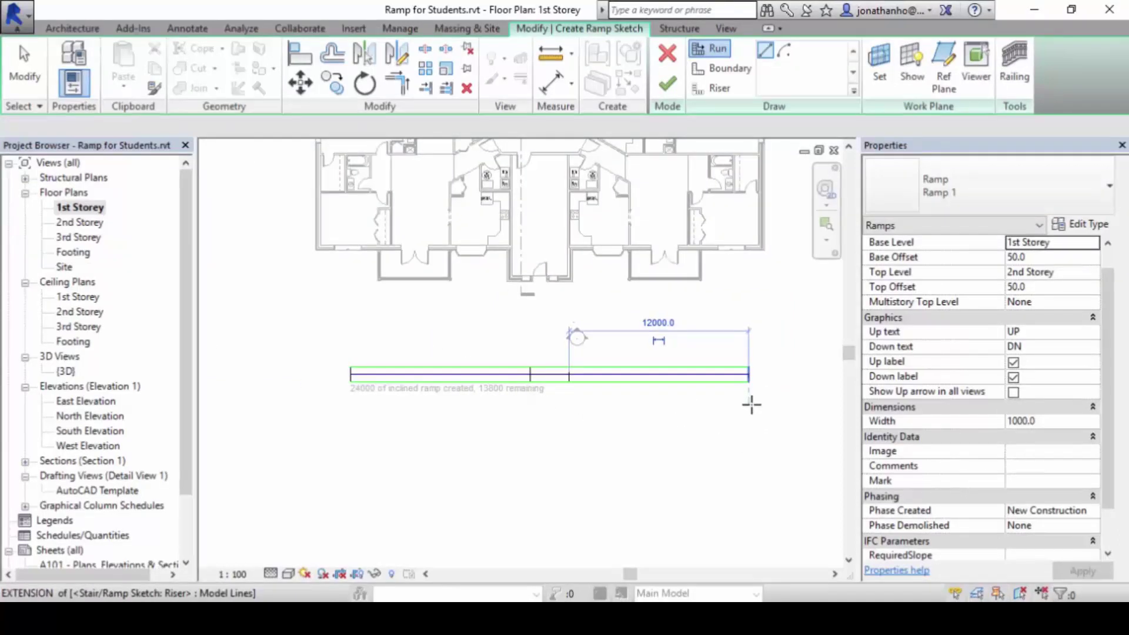
{"action": "left_click", "coordinate": [751, 403]}
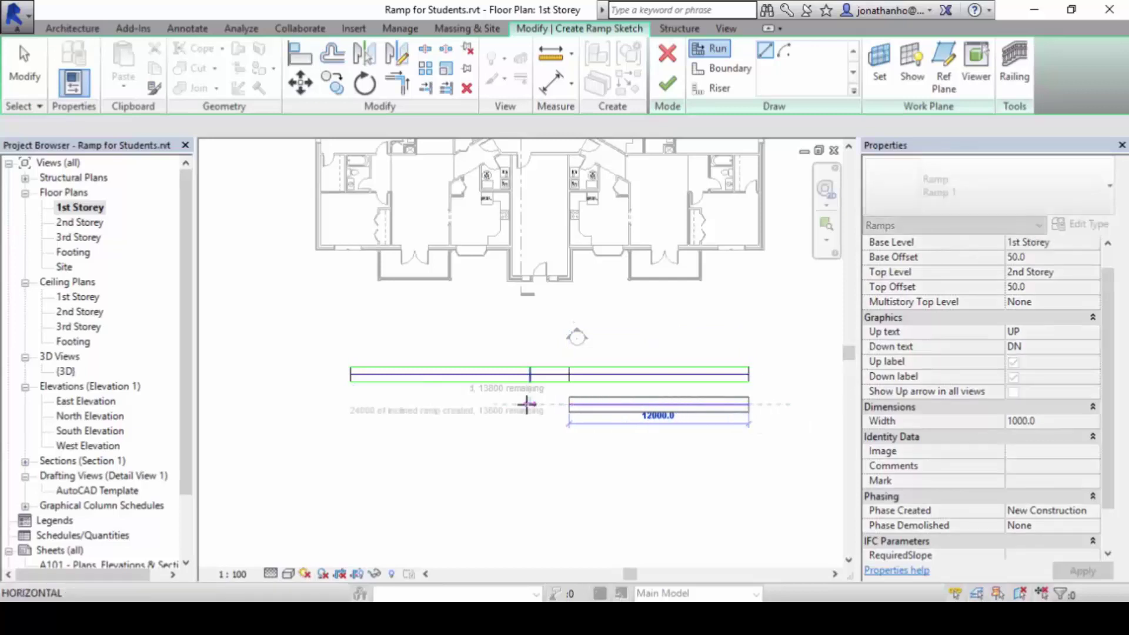
{"action": "left_click", "coordinate": [525, 403]}
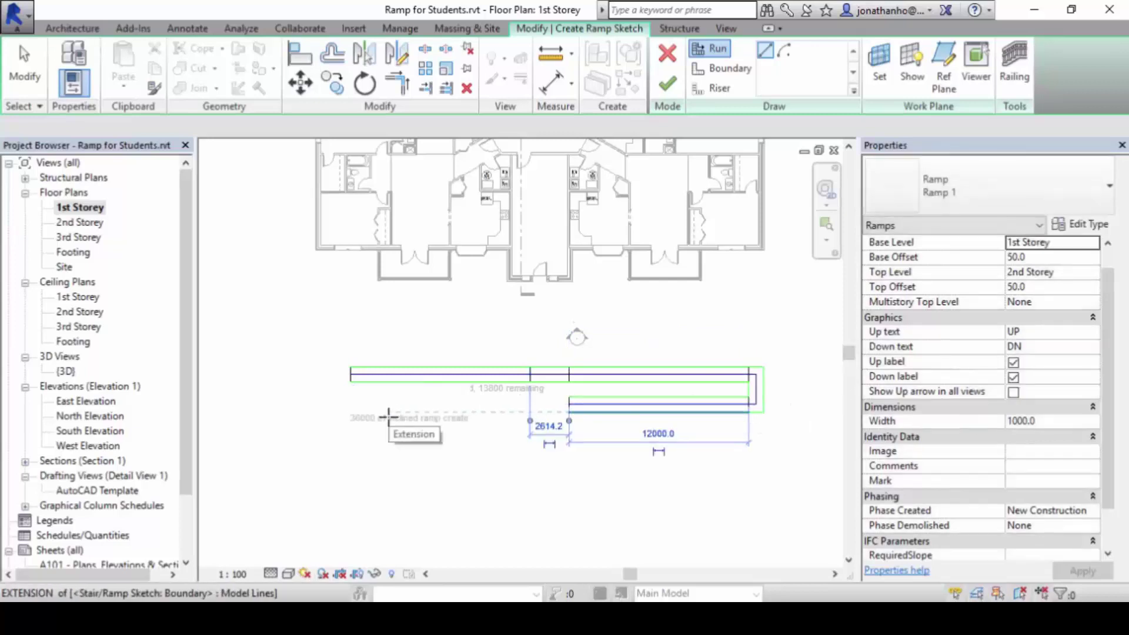
{"action": "mouse_move", "coordinate": [742, 344]}
{"action": "left_mouse_down"}
{"action": "mouse_move", "coordinate": [737, 410]}
{"action": "mouse_move", "coordinate": [782, 413]}
{"action": "mouse_move", "coordinate": [733, 340]}
{"action": "left_mouse_up"}
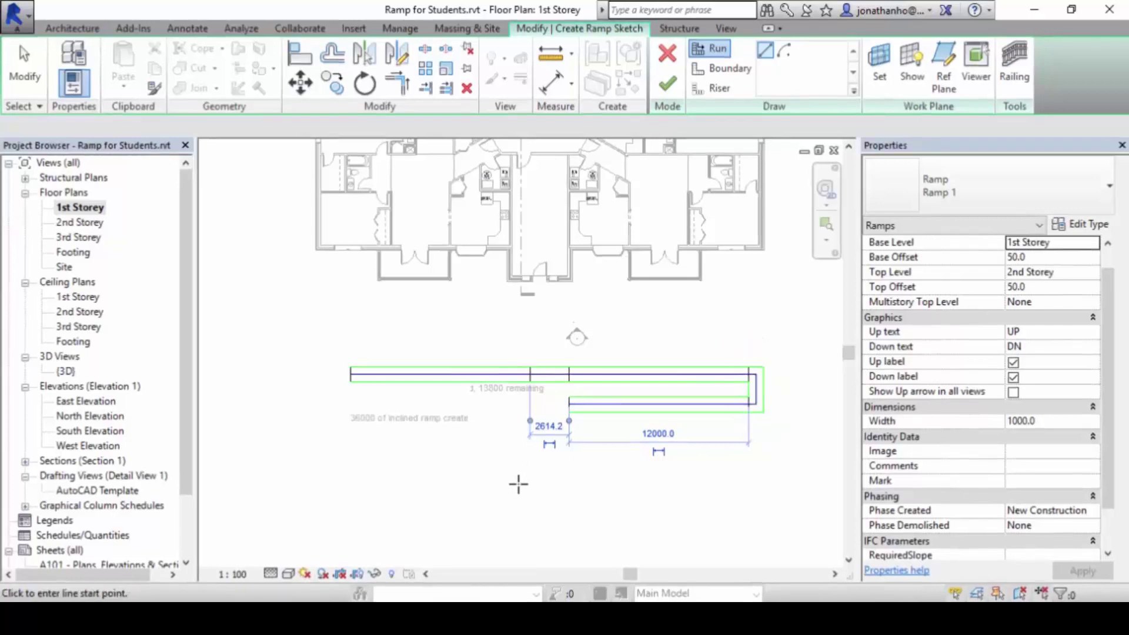
- Sketch the last 1800 mm ramp run leftward in line with the third, leaving a landing gap aligned with the one above
{"action": "left_click", "coordinate": [531, 405]}
{"action": "left_click", "coordinate": [504, 404]}
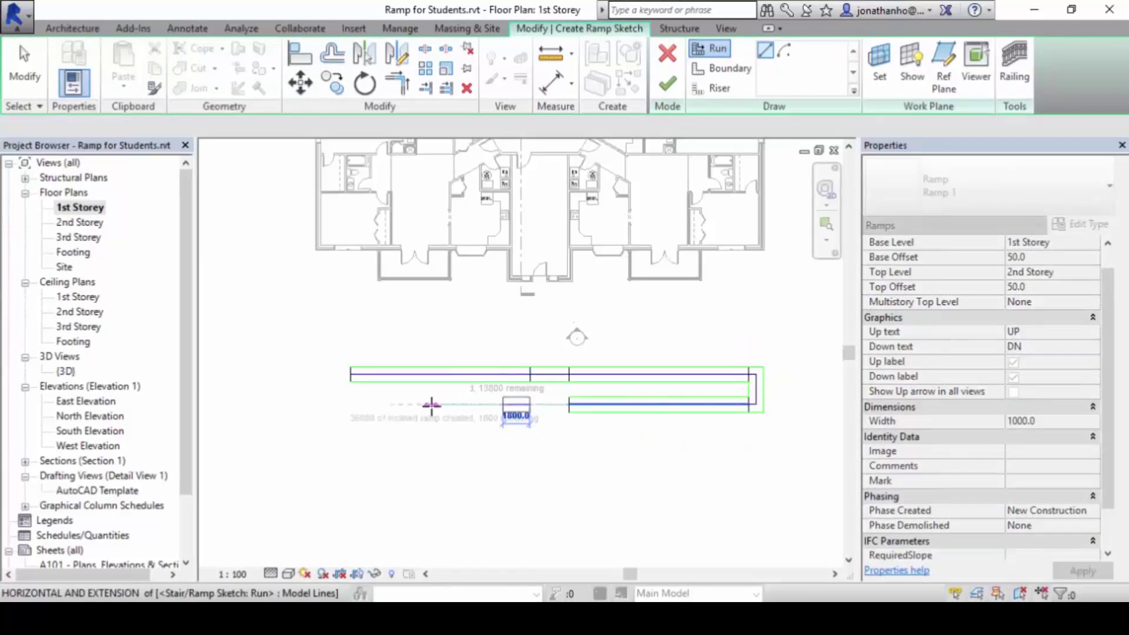
{"action": "key", "text": "Escape"}
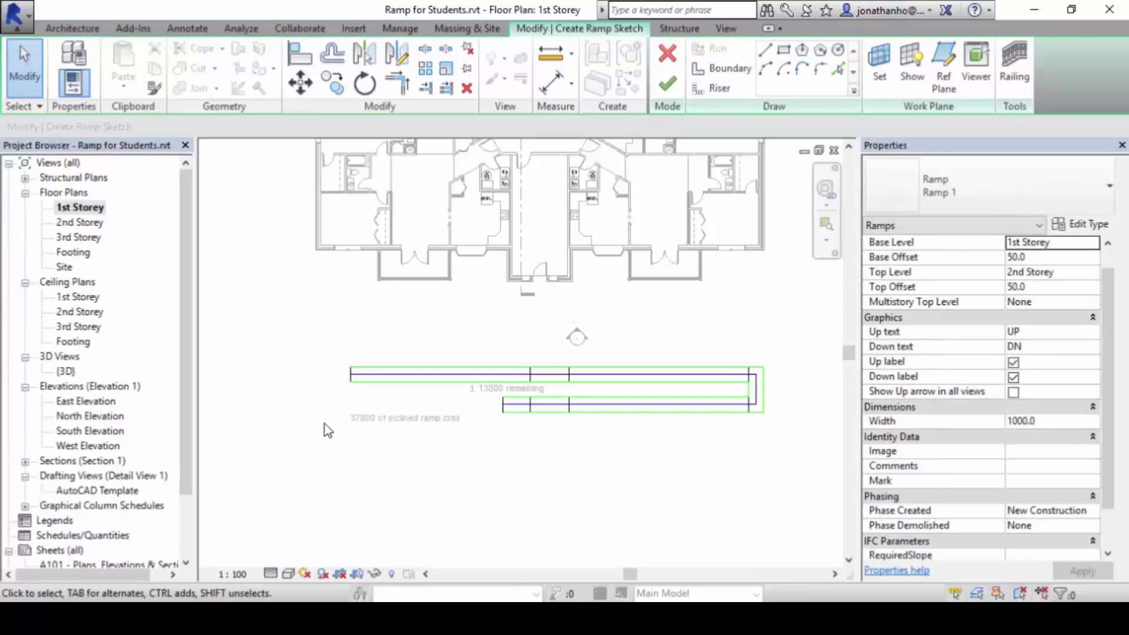
{"action": "scroll", "coordinate": [462, 452], "scroll_direction": "up", "scroll_amount": 1}
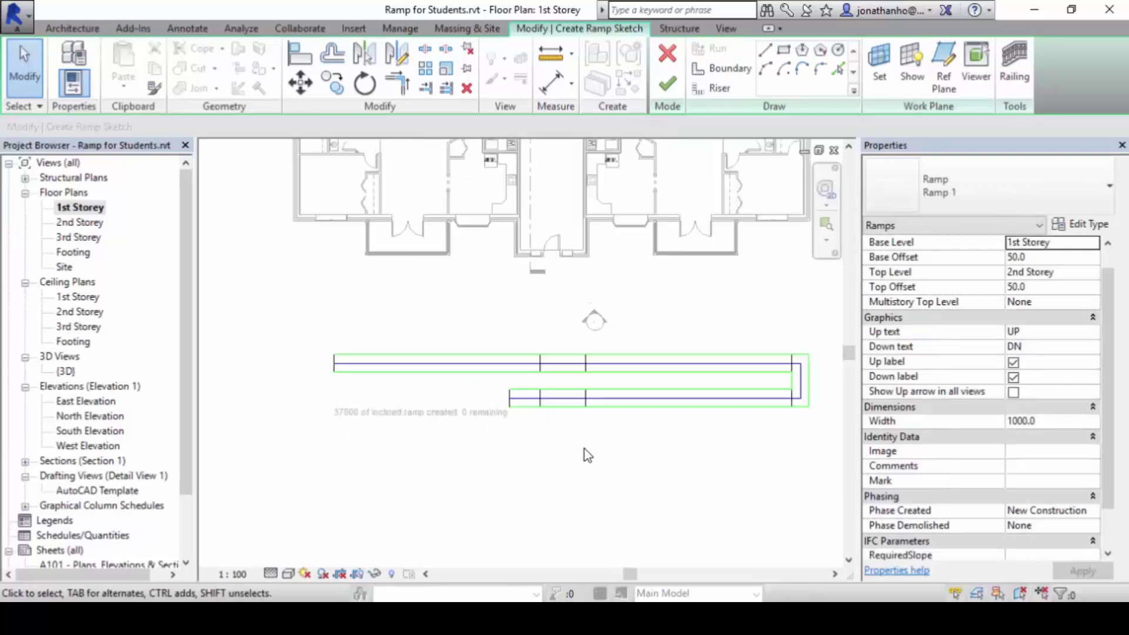
{"action": "key", "text": "ctrl+2"}
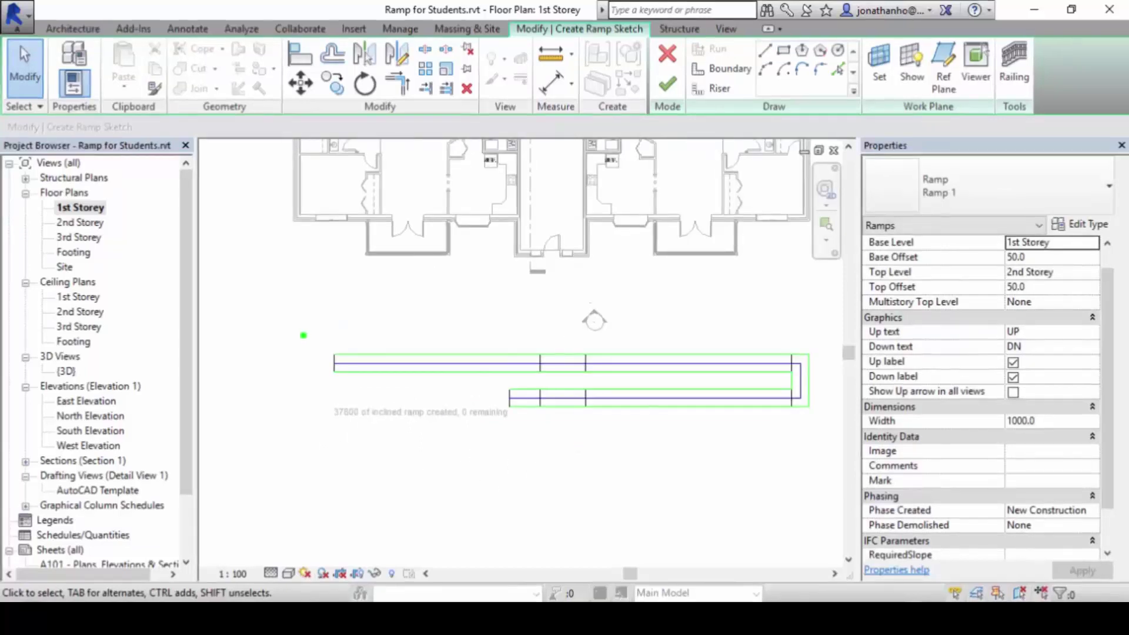
{"action": "mouse_move", "coordinate": [302, 326]}
{"action": "left_mouse_down", "text": "ctrl"}
{"action": "mouse_move", "coordinate": [776, 465]}
{"action": "mouse_move", "coordinate": [827, 450]}
{"action": "left_mouse_up", "text": "ctrl"}
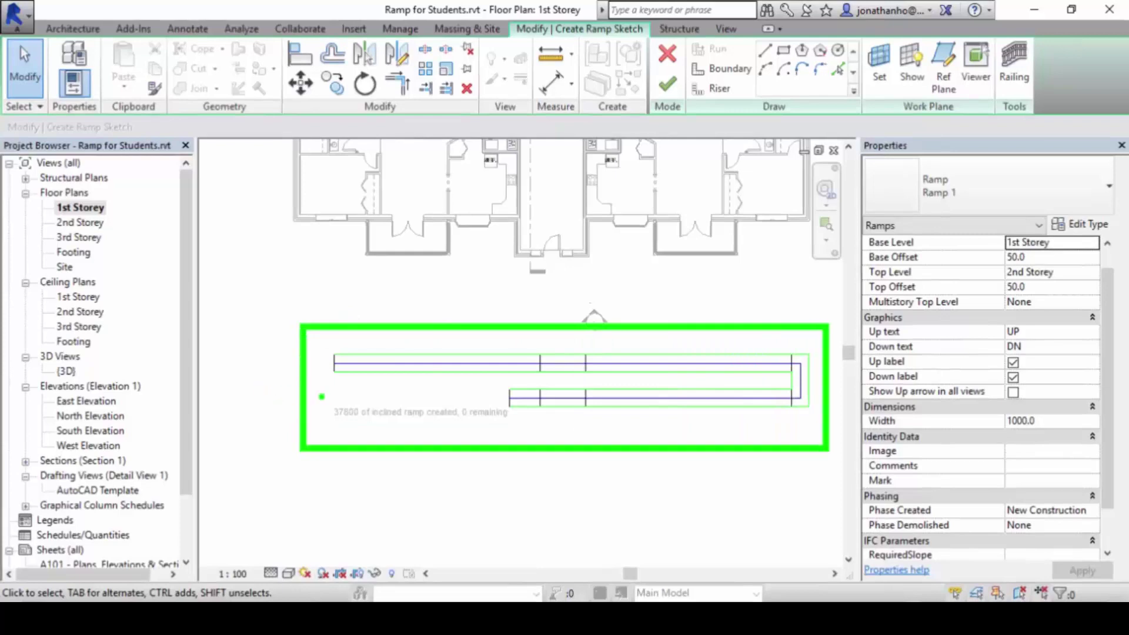
{"action": "mouse_move", "coordinate": [325, 393]}
{"action": "left_mouse_down", "text": "ctrl"}
{"action": "mouse_move", "coordinate": [465, 427]}
{"action": "mouse_move", "coordinate": [520, 427]}
{"action": "left_mouse_up", "text": "ctrl"}
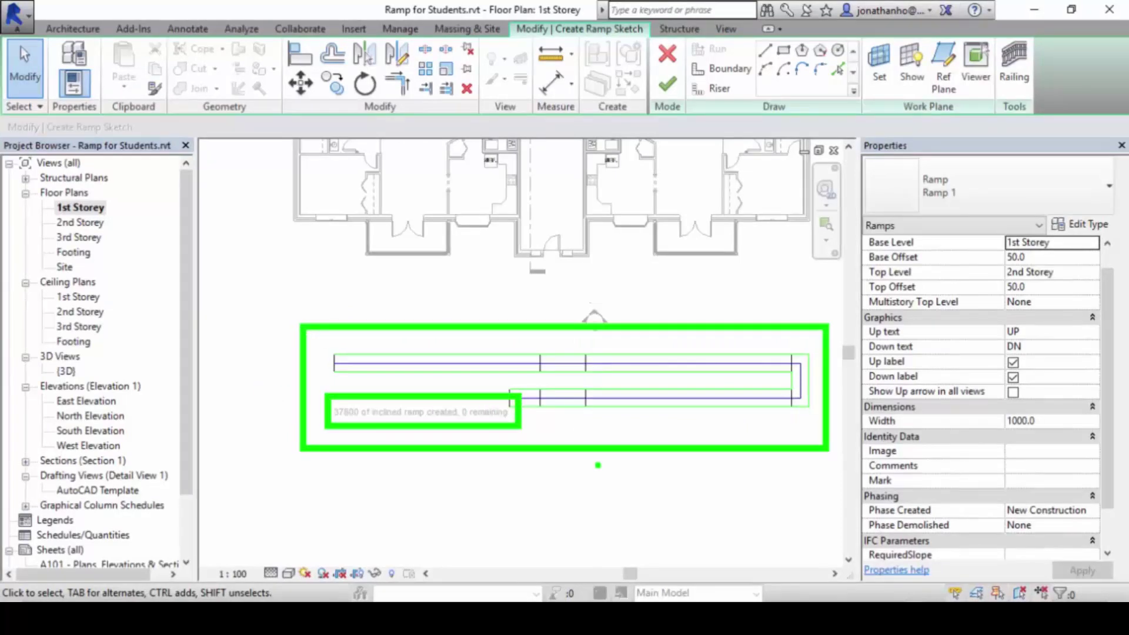
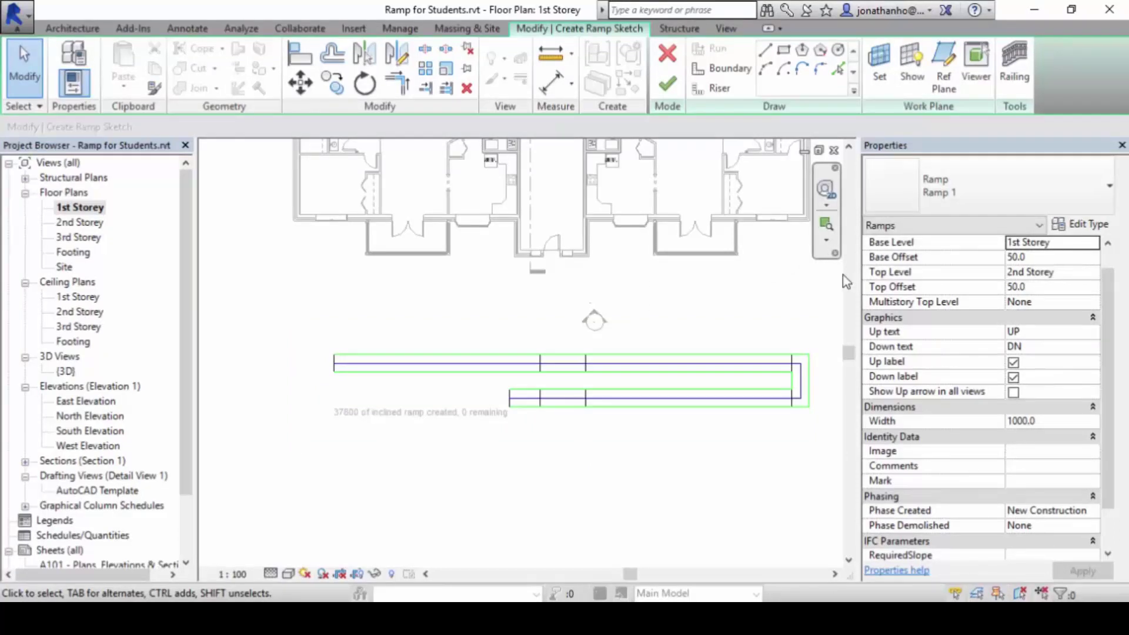
- Set both the base offset and the top offset of the ramp to 0
{"action": "left_click", "coordinate": [1042, 258]}
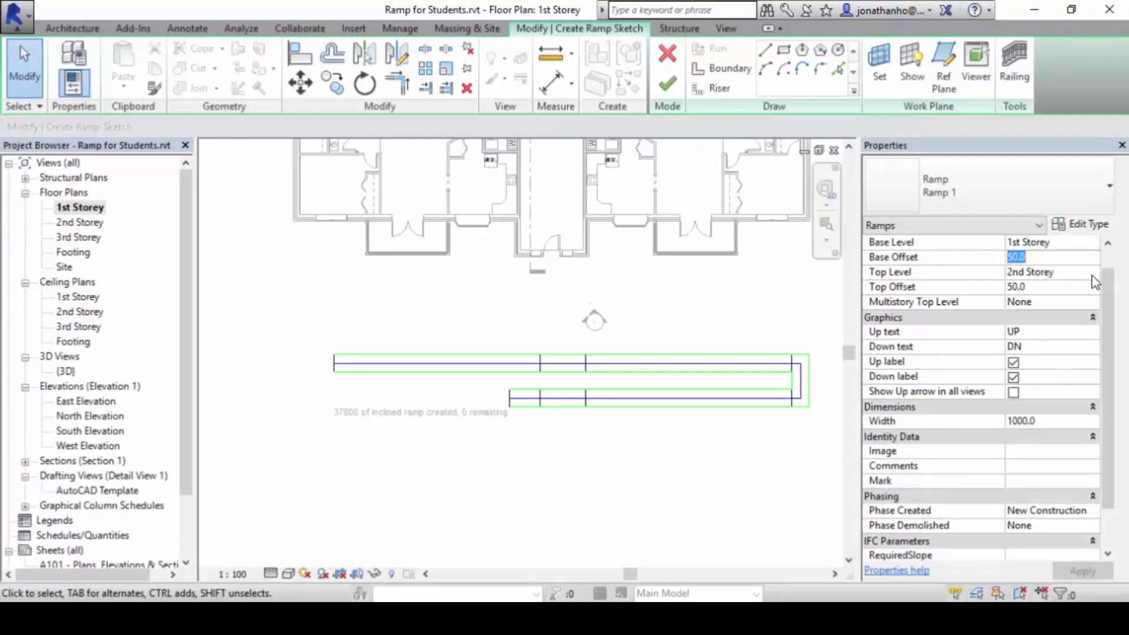
{"action": "left_click", "coordinate": [1051, 288]}
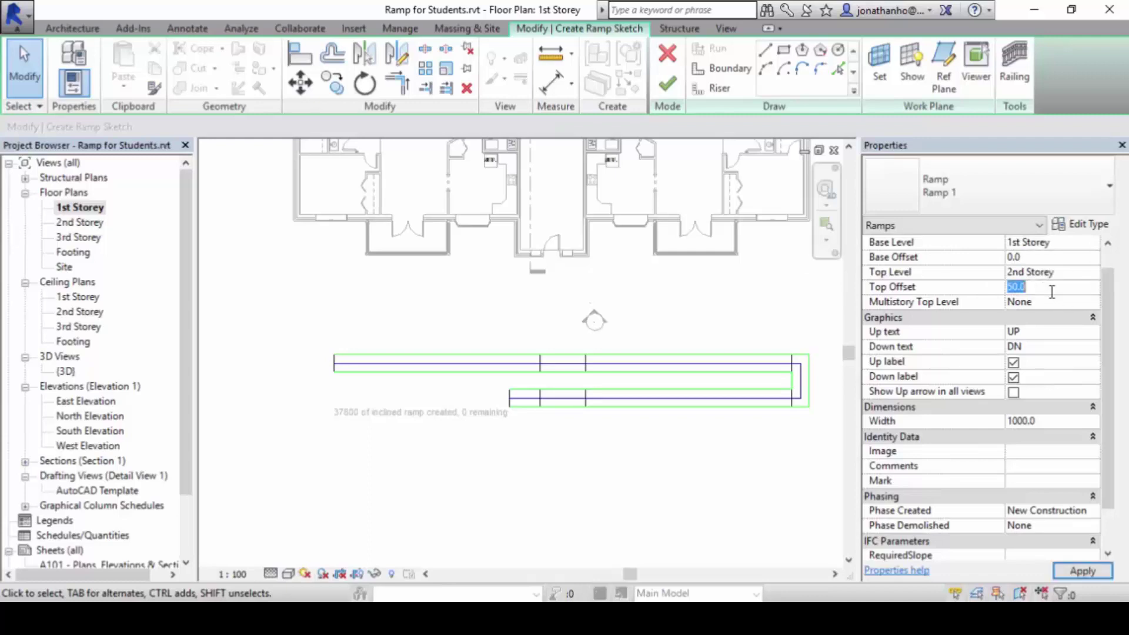
{"action": "type", "text": "0"}
{"action": "key", "text": "Tab"}
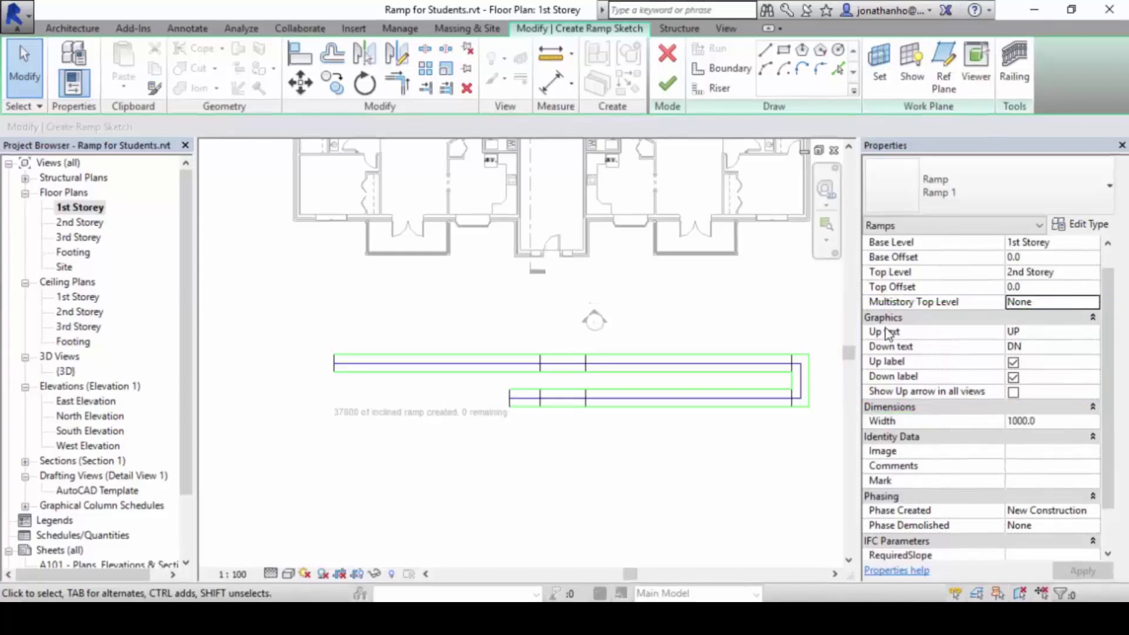
- Turn off the ramp's Down label and turn on Show Up arrow in all views, keeping the 1000 mm width
{"action": "left_click", "coordinate": [1013, 377]}
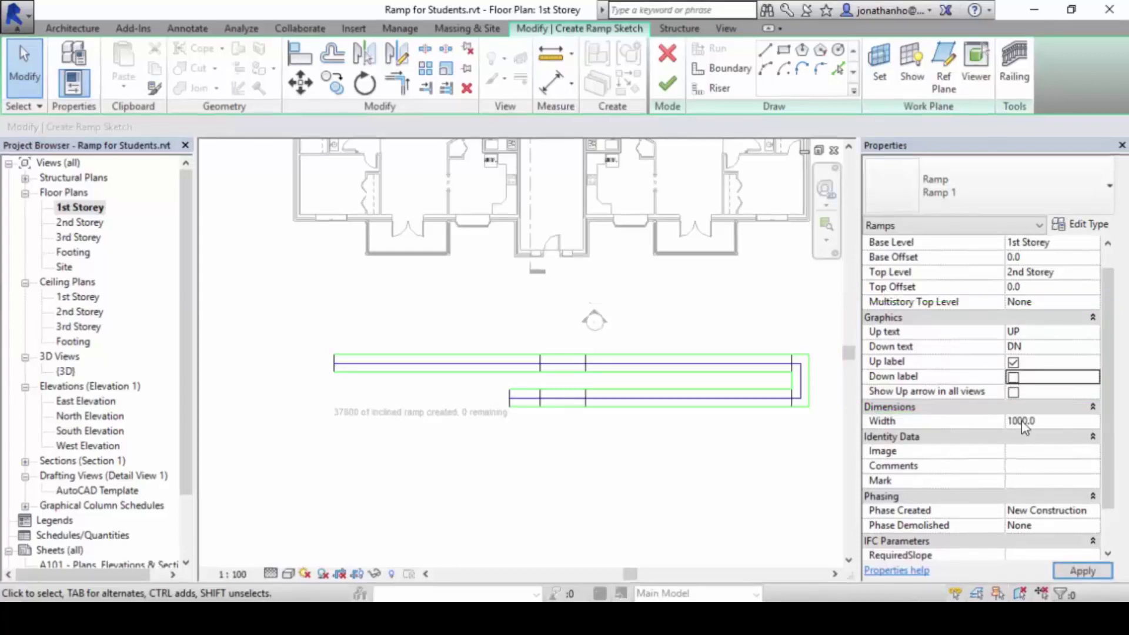
{"action": "left_click", "coordinate": [1013, 392]}
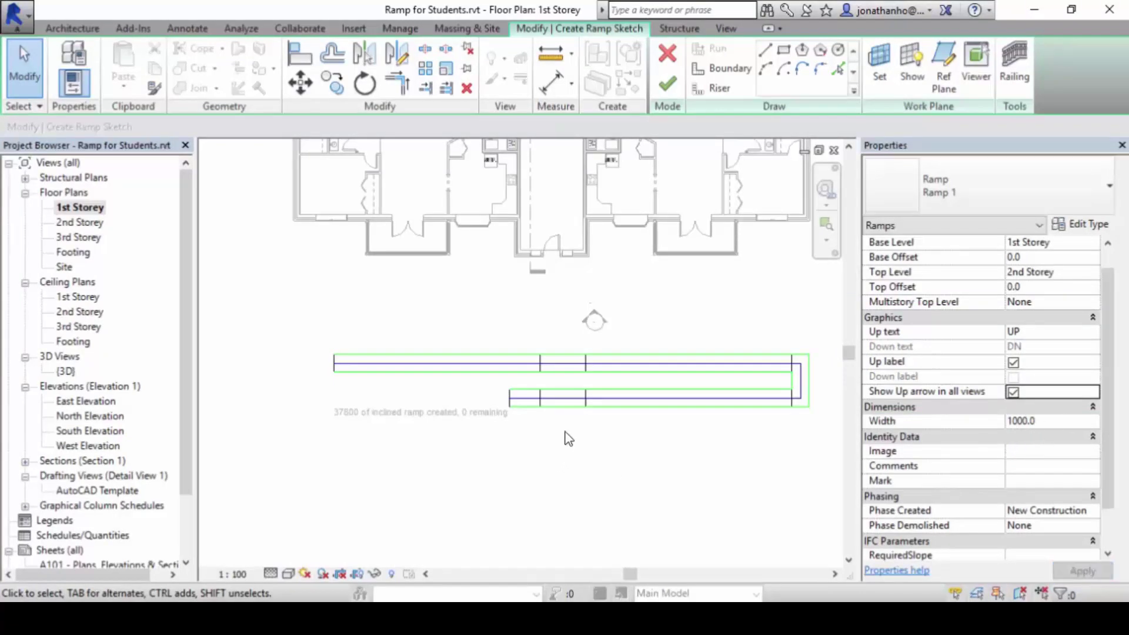
{"action": "left_click", "coordinate": [1042, 422]}
{"action": "left_click_drag", "start_coordinate": [1042, 425], "coordinate": [965, 421]}
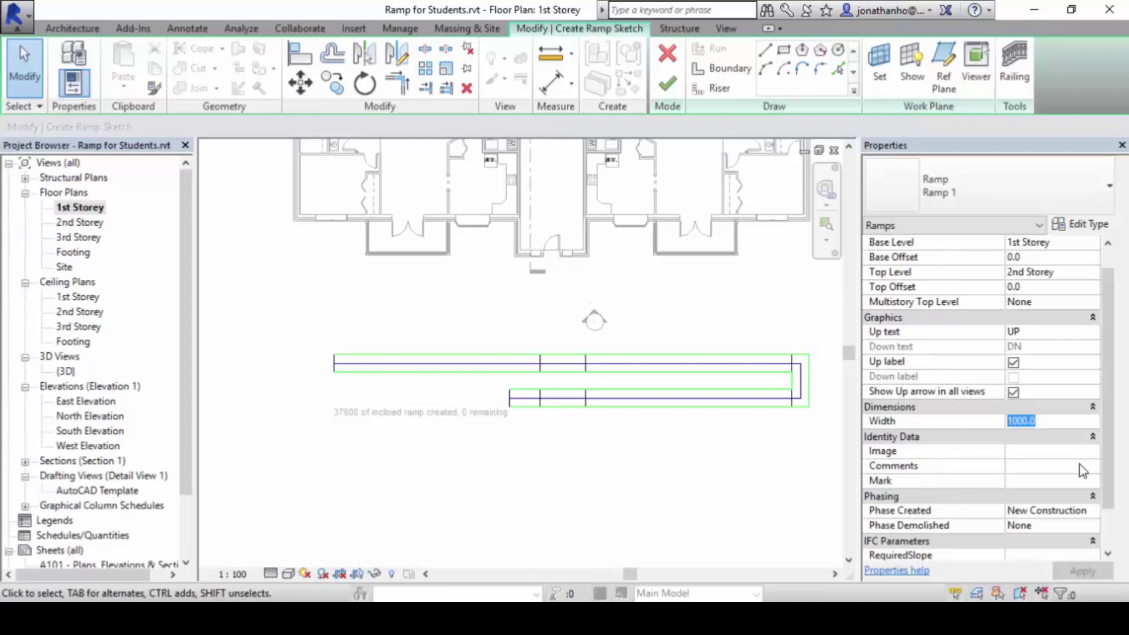
- Finish the ramp sketch and inspect the completed ramp in the {3D} view from the front and slightly above
{"action": "left_click", "coordinate": [666, 84]}
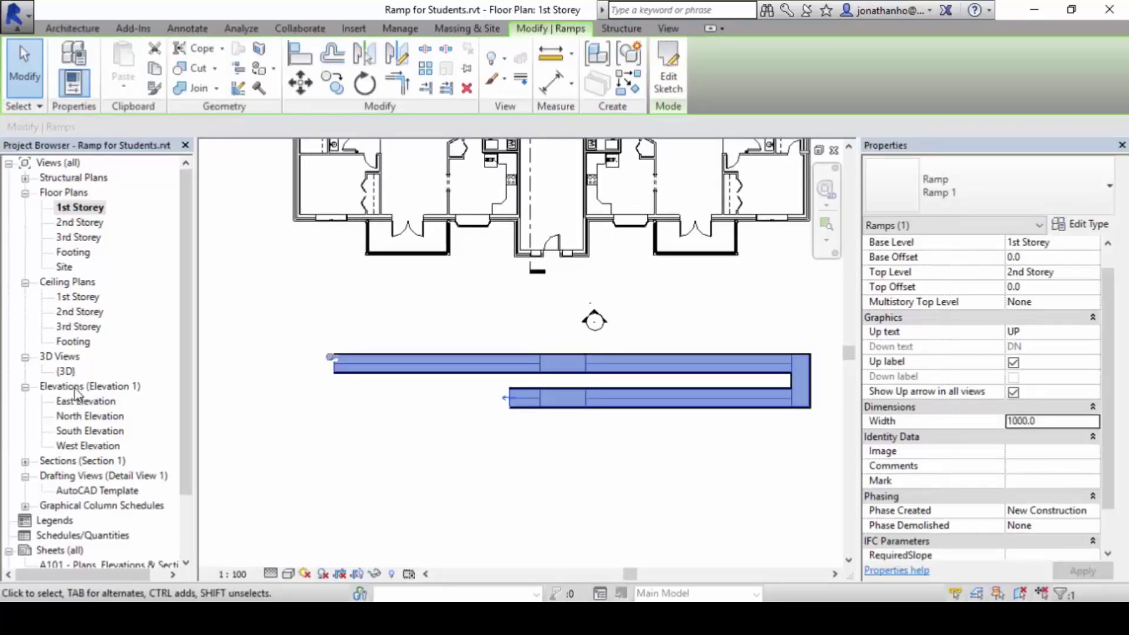
{"action": "double_click", "coordinate": [64, 371]}
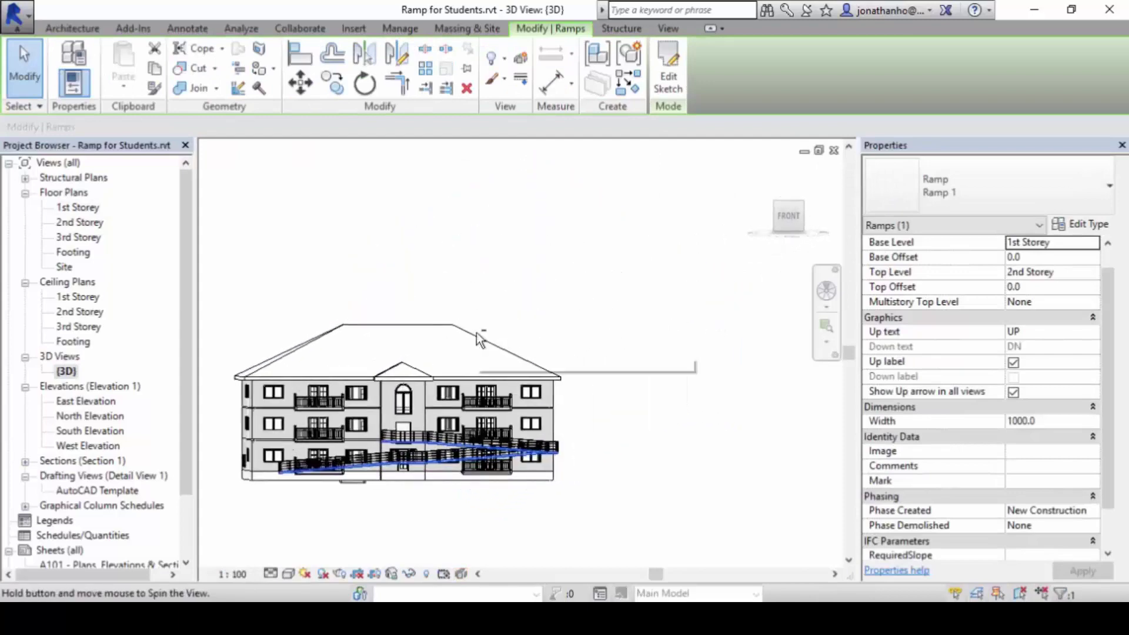
{"action": "middle_click_drag", "start_coordinate": [448, 451], "coordinate": [518, 364], "text": "shift"}
{"action": "left_click", "coordinate": [524, 429]}
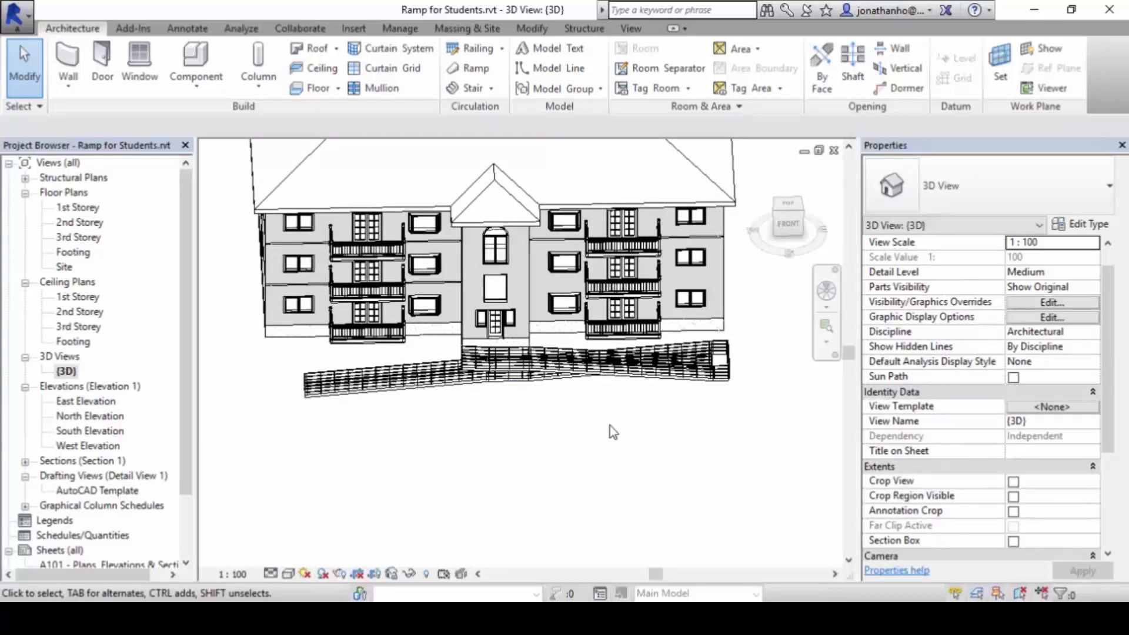
{"action": "middle_click_drag", "start_coordinate": [569, 380], "coordinate": [589, 399], "text": "shift"}
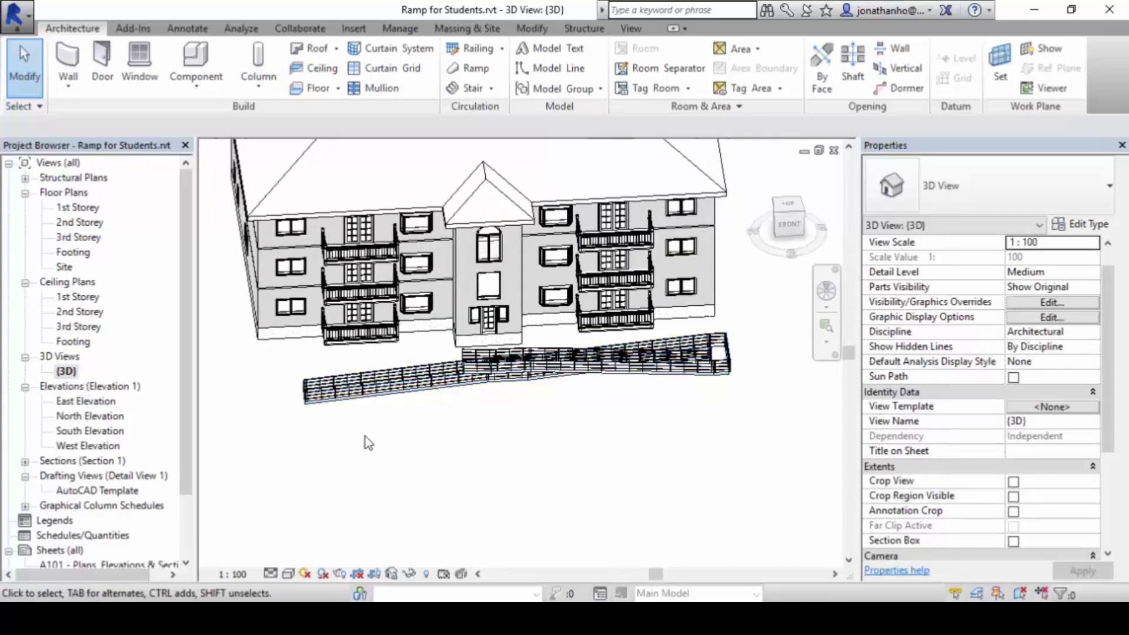
- Return to the 1st Storey floor plan and reopen the ramp's sketch for editing
{"action": "double_click", "coordinate": [80, 208]}
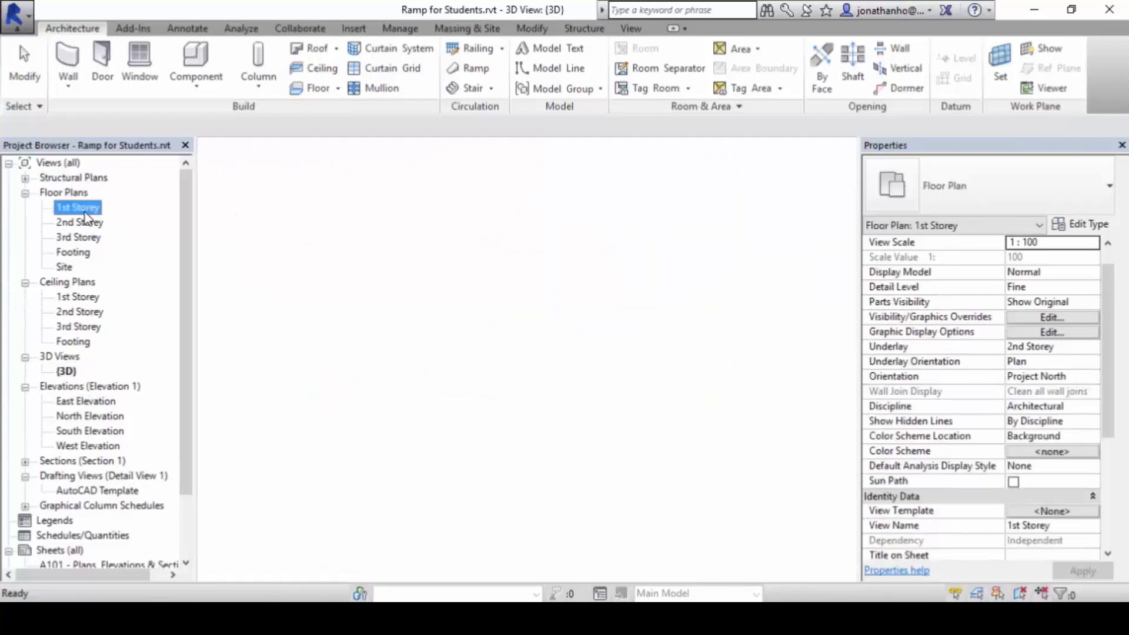
{"action": "scroll", "coordinate": [578, 369], "scroll_direction": "down", "scroll_amount": 2}
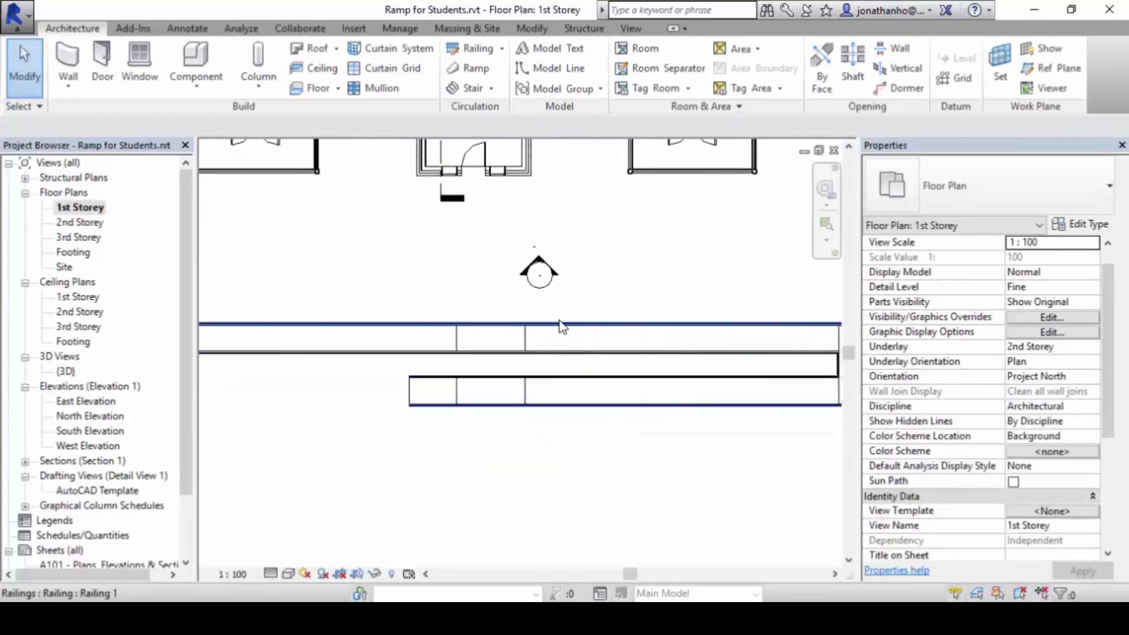
{"action": "scroll", "coordinate": [512, 408], "scroll_direction": "down", "scroll_amount": 1}
{"action": "scroll", "coordinate": [729, 405], "scroll_direction": "down", "scroll_amount": 1}
{"action": "left_click", "coordinate": [737, 405]}
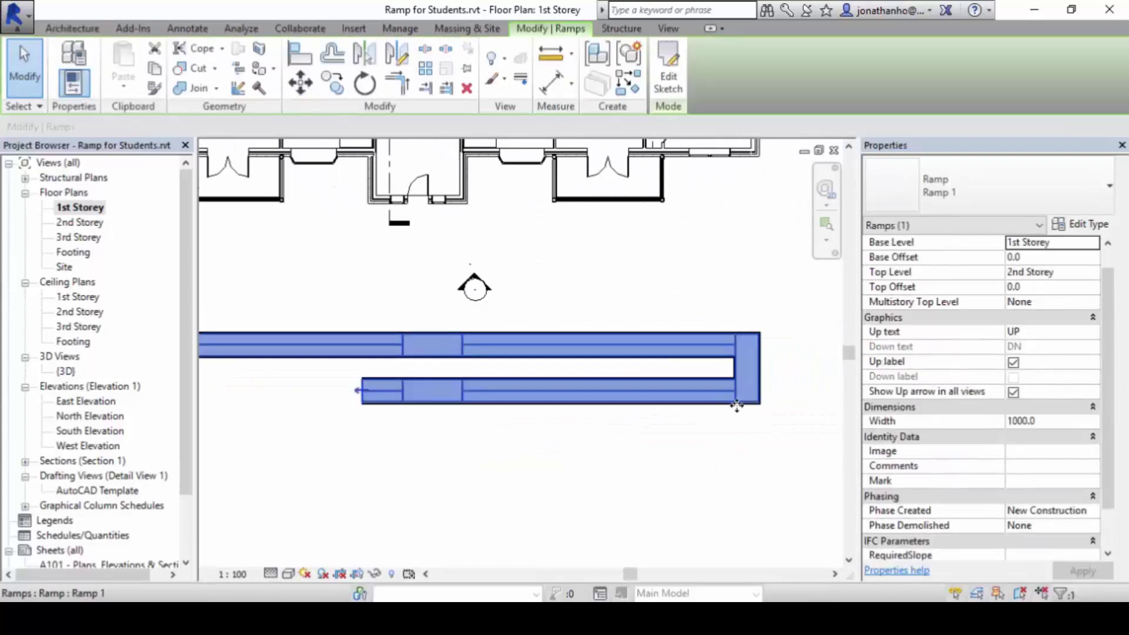
{"action": "left_click", "coordinate": [674, 82]}
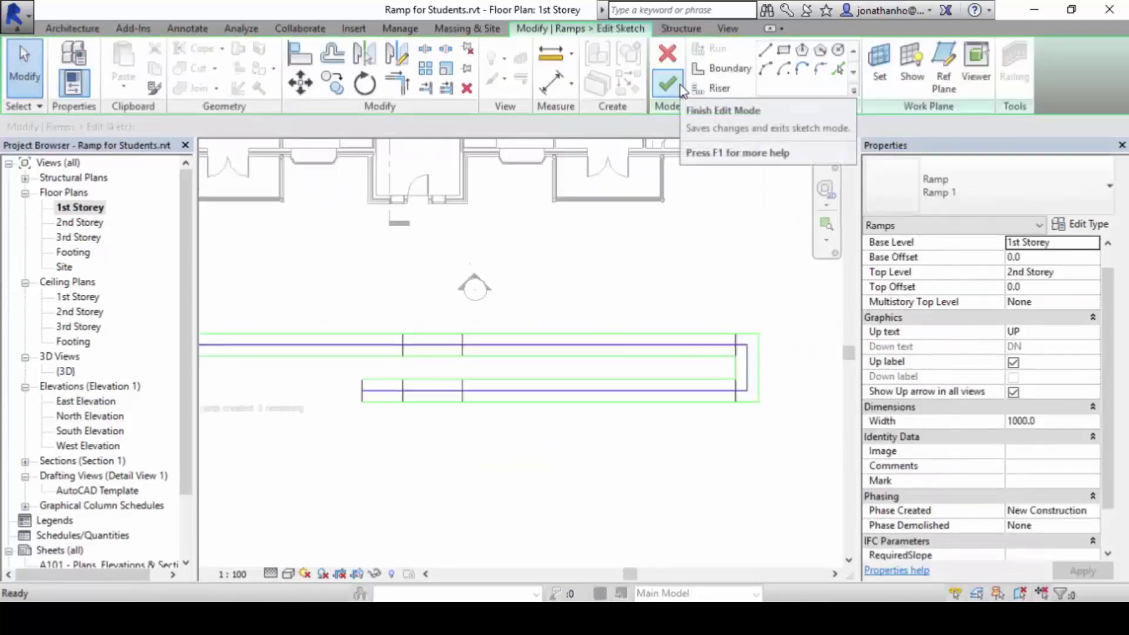
- Move the riser where the second run starts so that the landing between the first two runs is 1000 mm long
{"action": "scroll", "coordinate": [547, 405], "scroll_direction": "up", "scroll_amount": 3}
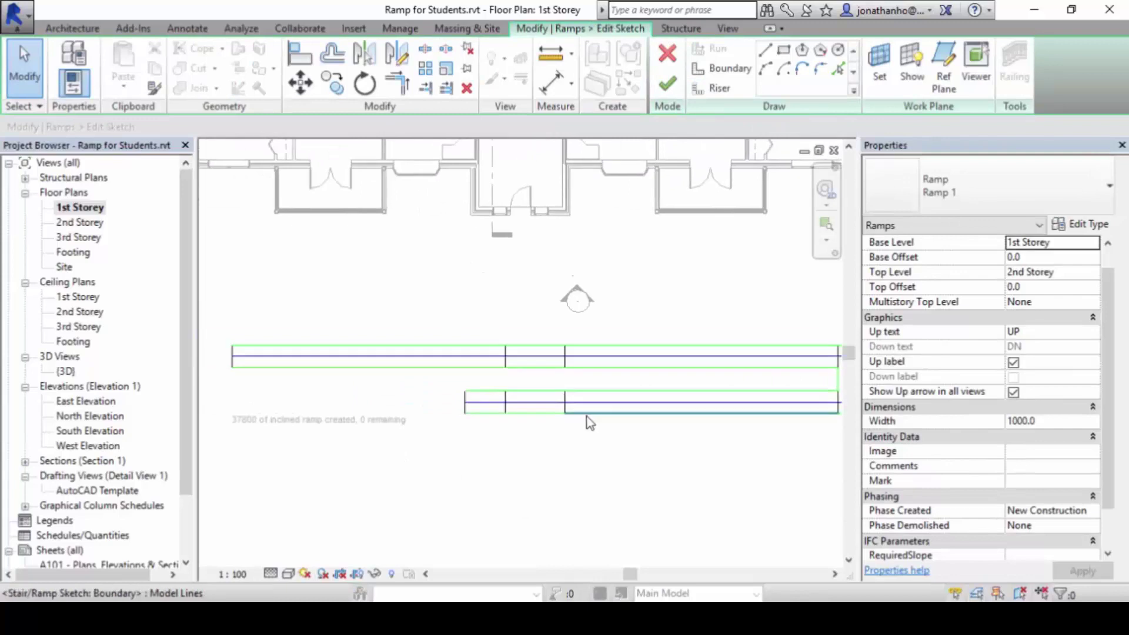
{"action": "scroll", "coordinate": [546, 387], "scroll_direction": "up", "scroll_amount": 2}
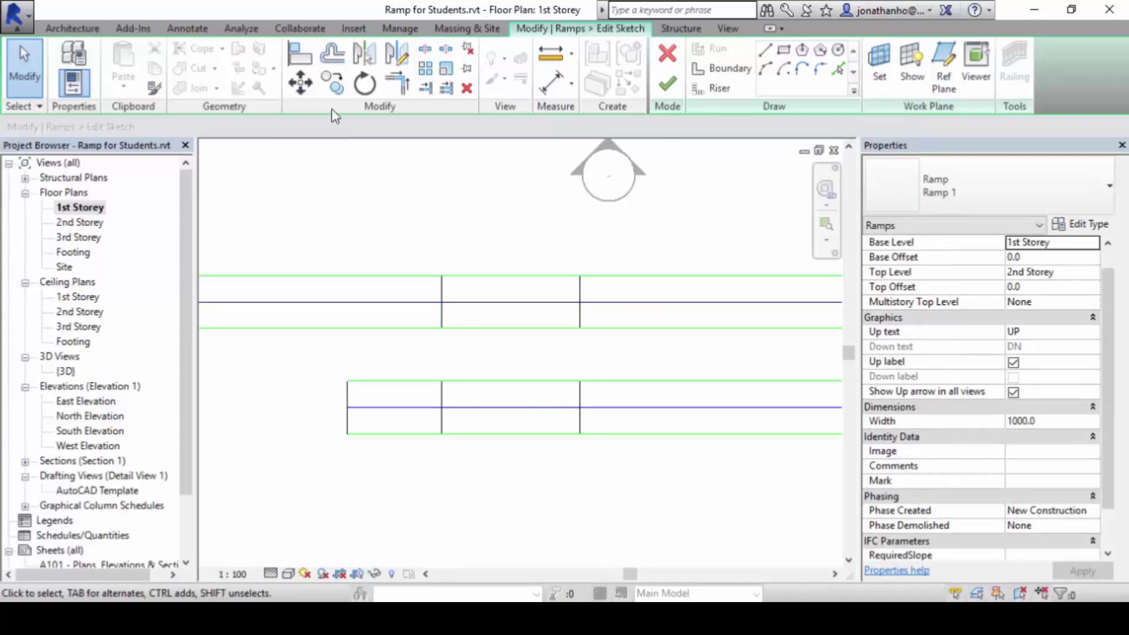
{"action": "left_click_drag", "start_coordinate": [423, 254], "coordinate": [651, 378]}
{"action": "left_click", "coordinate": [597, 236]}
{"action": "left_click", "coordinate": [582, 292]}
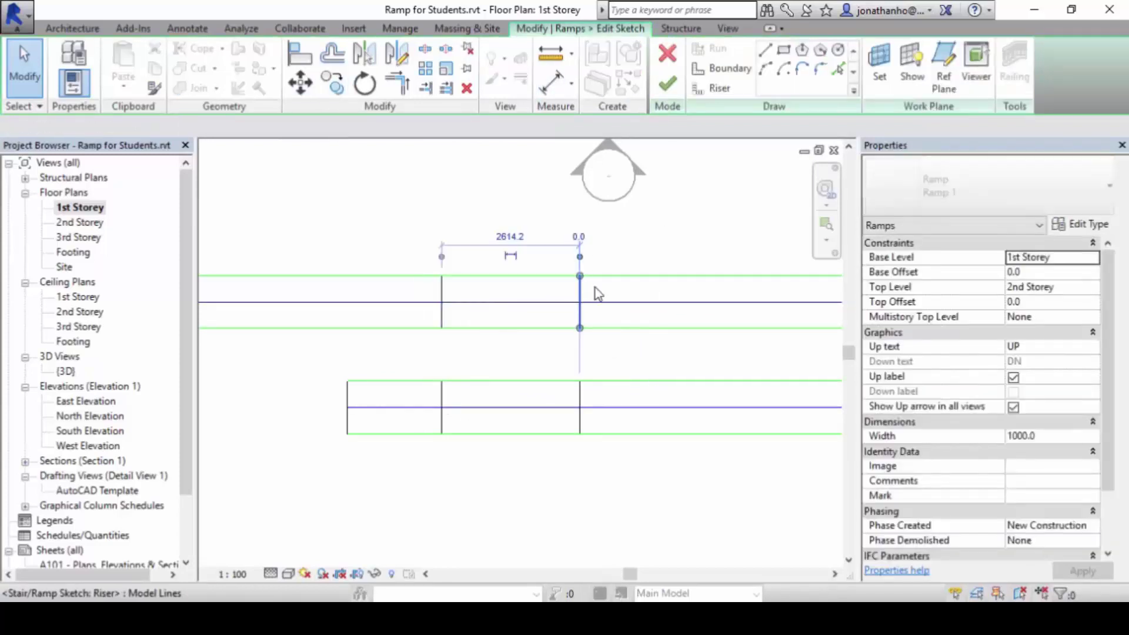
{"action": "left_click", "coordinate": [511, 236]}
{"action": "type", "text": "1000"}
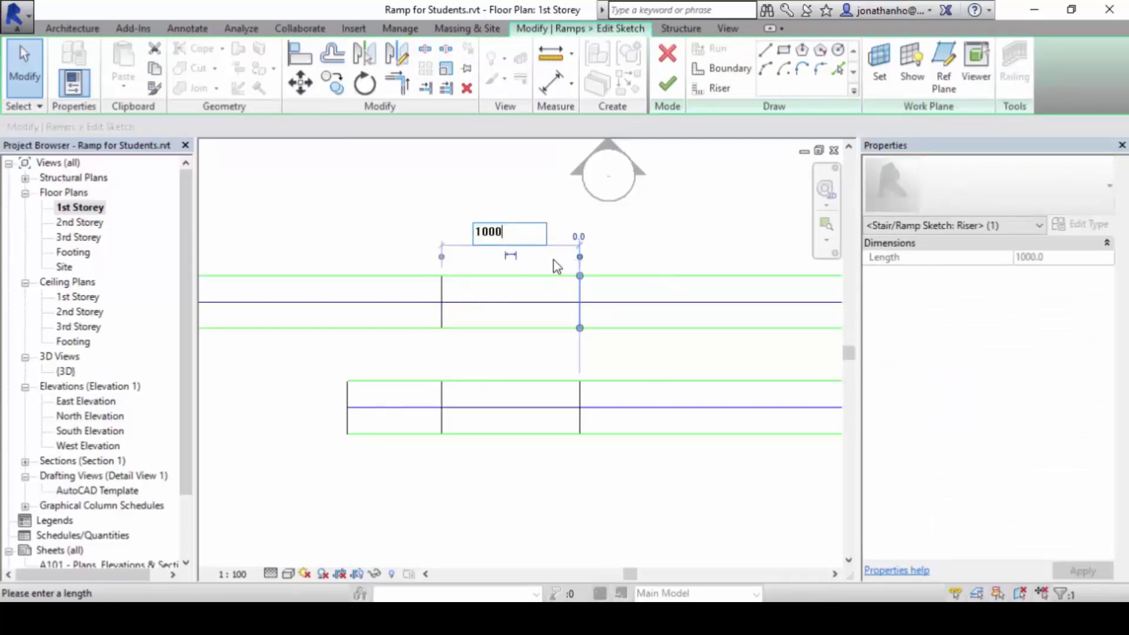
{"action": "key", "text": "Return"}
{"action": "left_click", "coordinate": [630, 290]}
{"action": "scroll", "coordinate": [629, 290], "scroll_direction": "down", "scroll_amount": 2}
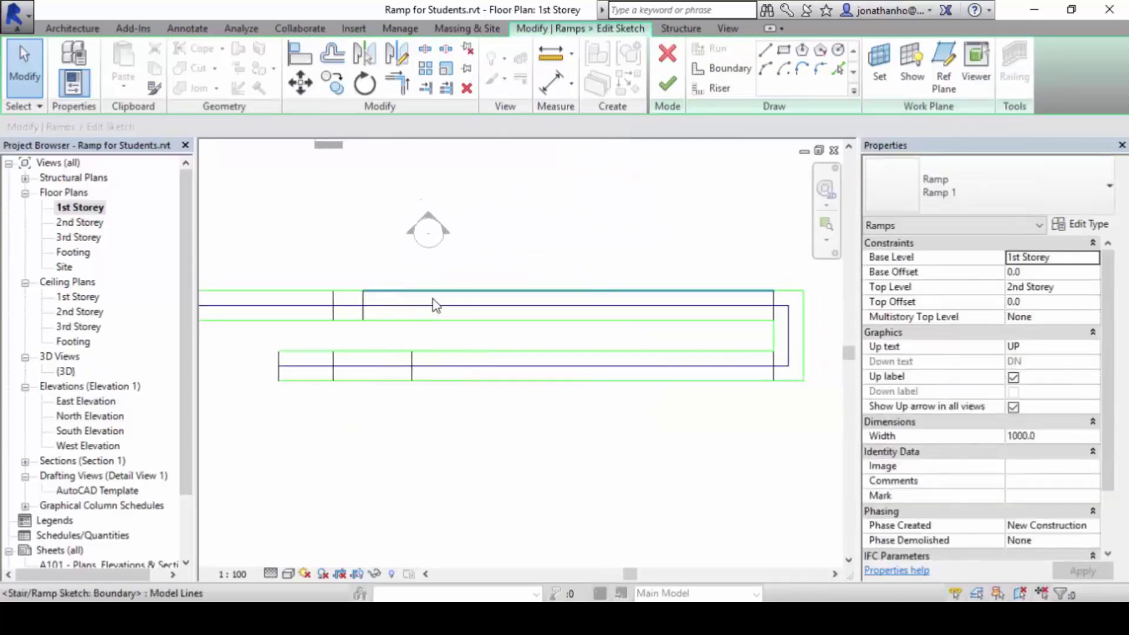
{"action": "scroll", "coordinate": [770, 301], "scroll_direction": "up", "scroll_amount": 2}
{"action": "left_click", "coordinate": [775, 305]}
{"action": "scroll", "coordinate": [605, 289], "scroll_direction": "down", "scroll_amount": 1}
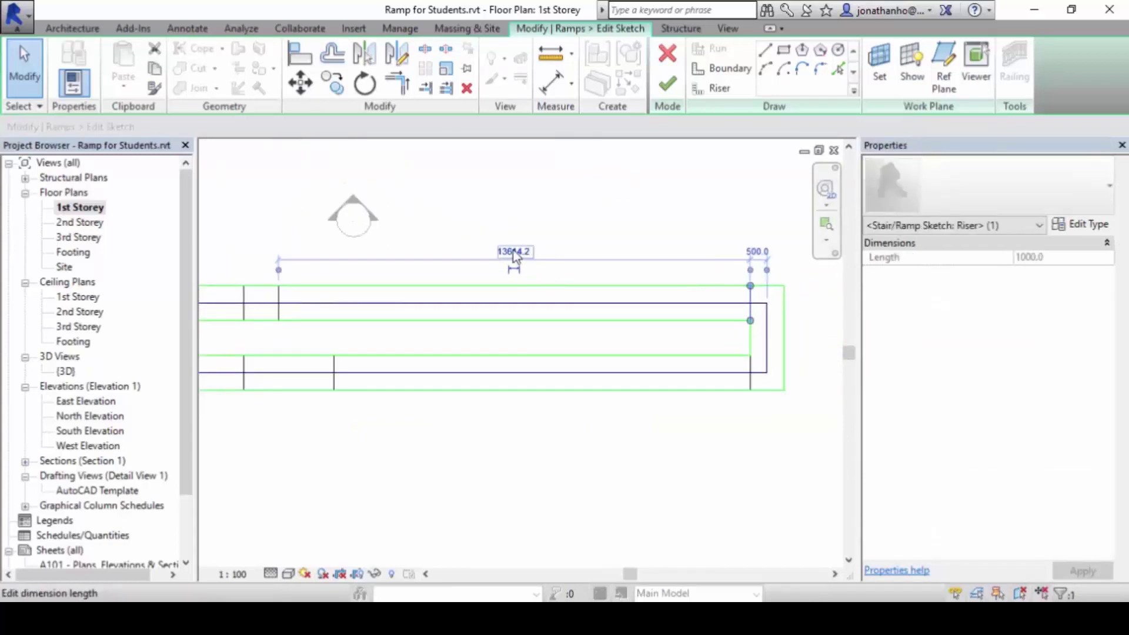
{"action": "left_click", "coordinate": [513, 247]}
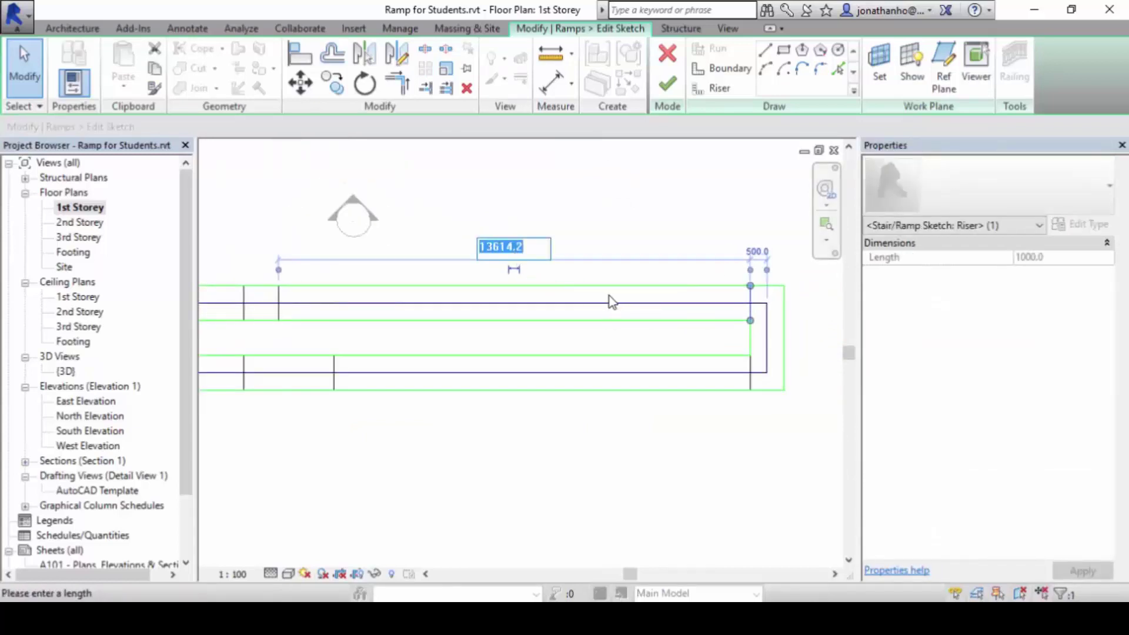
{"action": "left_click_drag", "start_coordinate": [690, 193], "coordinate": [816, 427]}
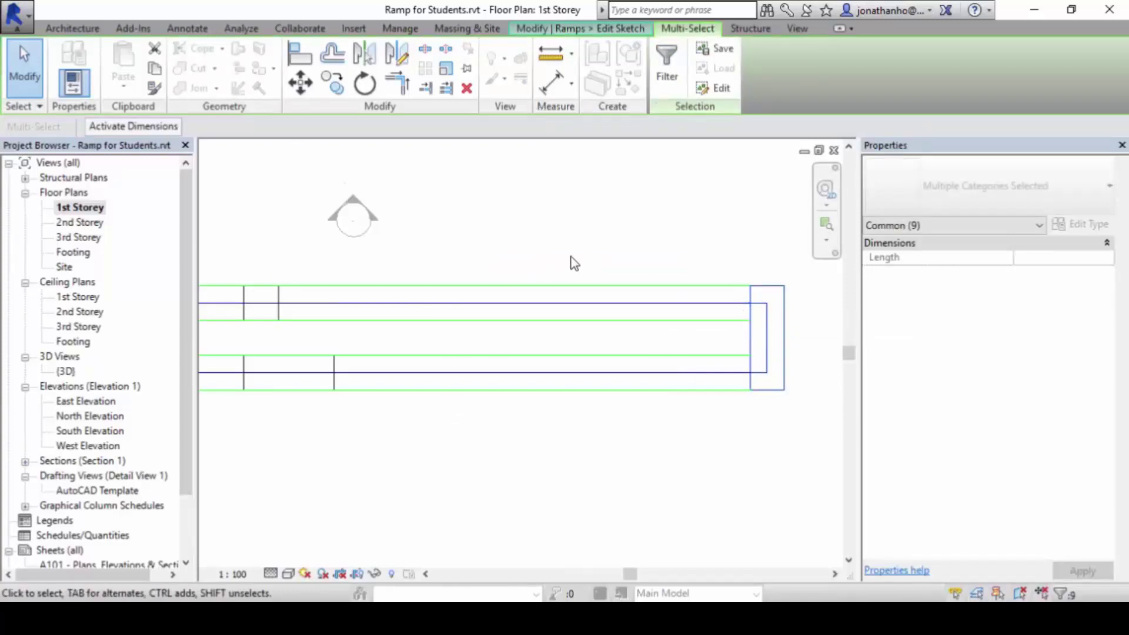
{"action": "key", "text": "Escape"}
{"action": "scroll", "coordinate": [501, 345], "scroll_direction": "up", "scroll_amount": 2}
{"action": "scroll", "coordinate": [493, 335], "scroll_direction": "down", "scroll_amount": 3}
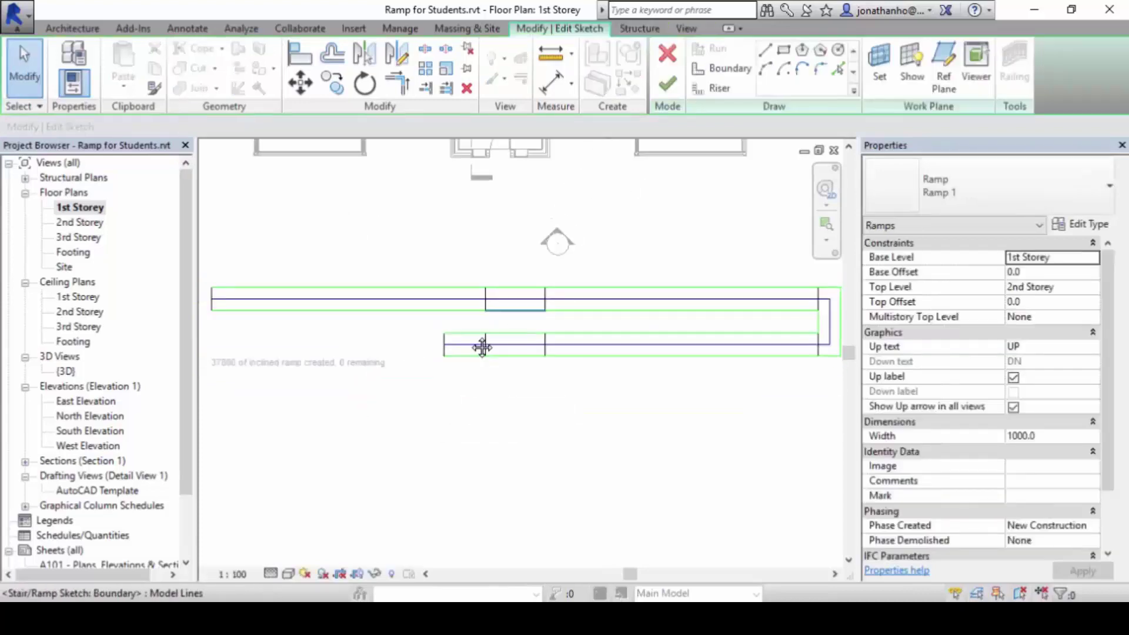
{"action": "mouse_move", "coordinate": [448, 307]}
{"action": "left_mouse_down"}
{"action": "mouse_move", "coordinate": [746, 420]}
{"action": "mouse_move", "coordinate": [819, 434]}
{"action": "left_mouse_up"}
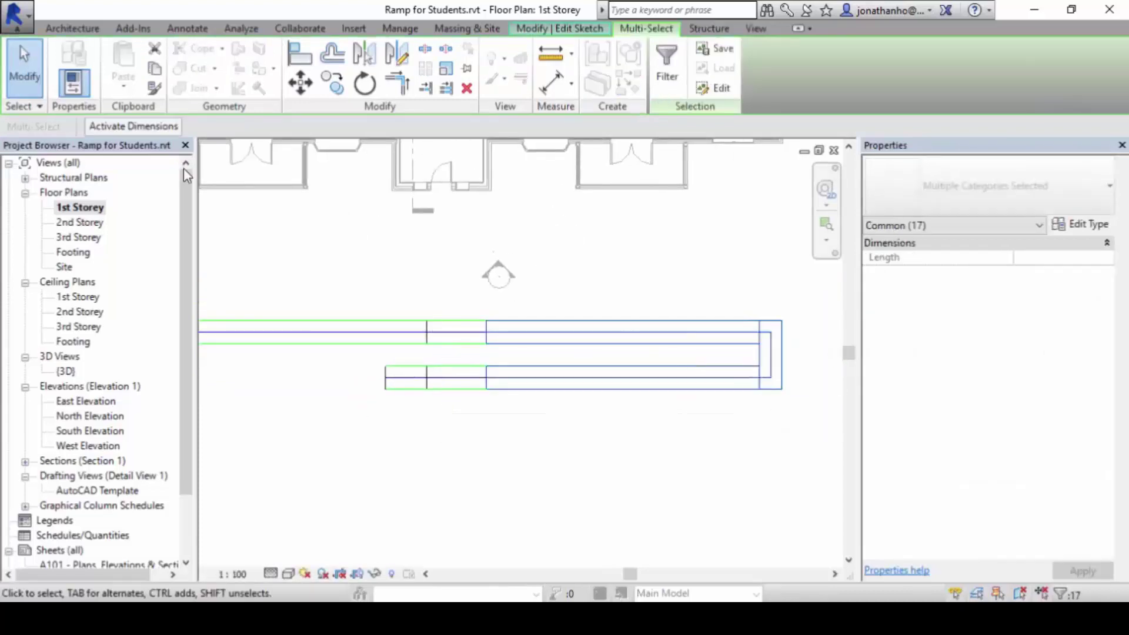
{"action": "left_click", "coordinate": [398, 257]}
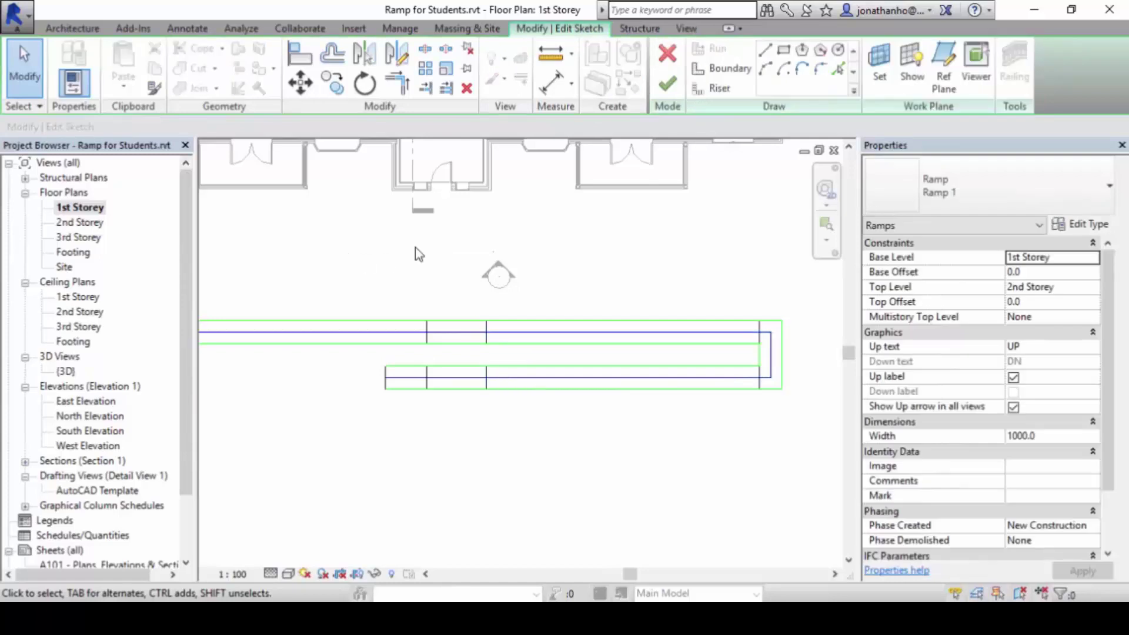
- Discard the open ramp sketch edits and draw a model line about 4500 mm long from the first run's end riser across the lower run
{"action": "left_click", "coordinate": [670, 59]}
{"action": "left_click", "coordinate": [605, 319]}
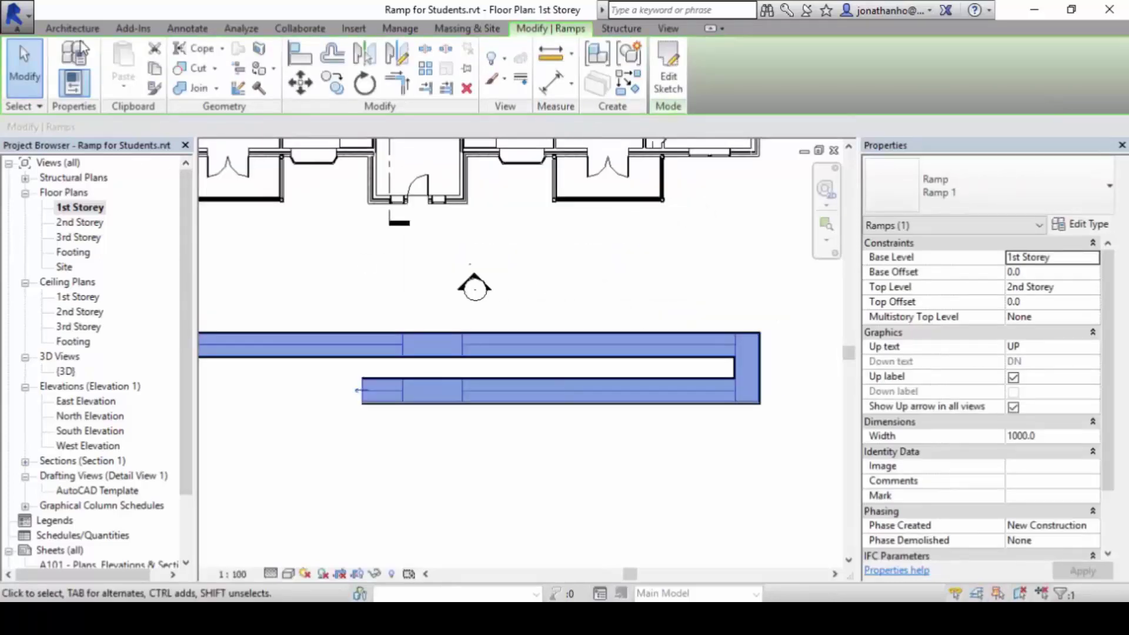
{"action": "left_click", "coordinate": [568, 75]}
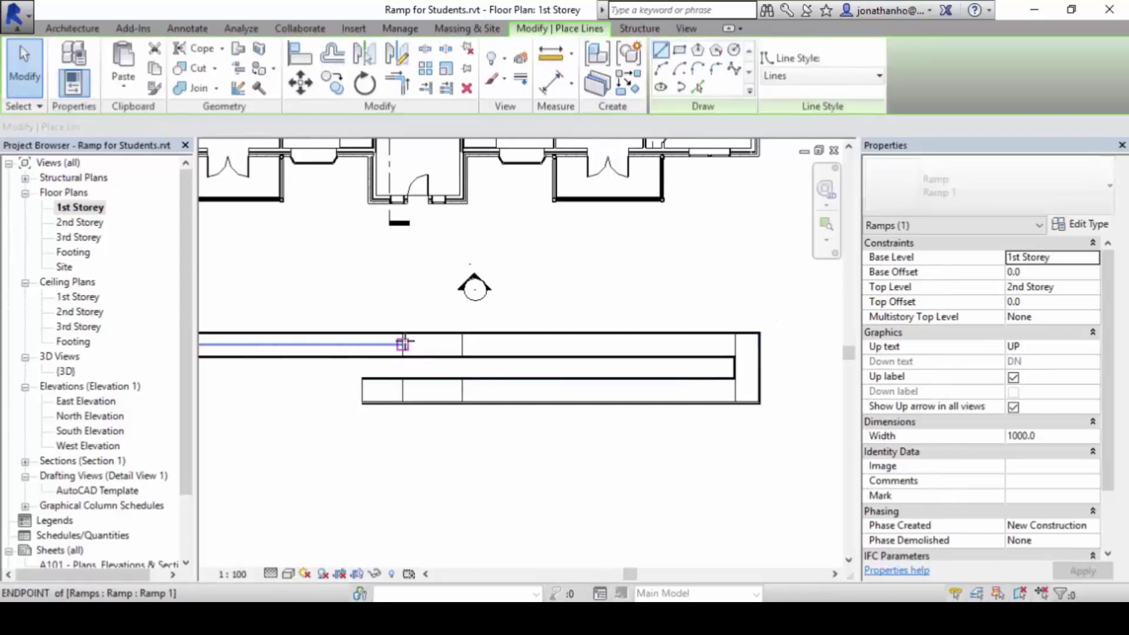
{"action": "scroll", "coordinate": [403, 329], "scroll_direction": "up", "scroll_amount": 4}
{"action": "left_click", "coordinate": [408, 332]}
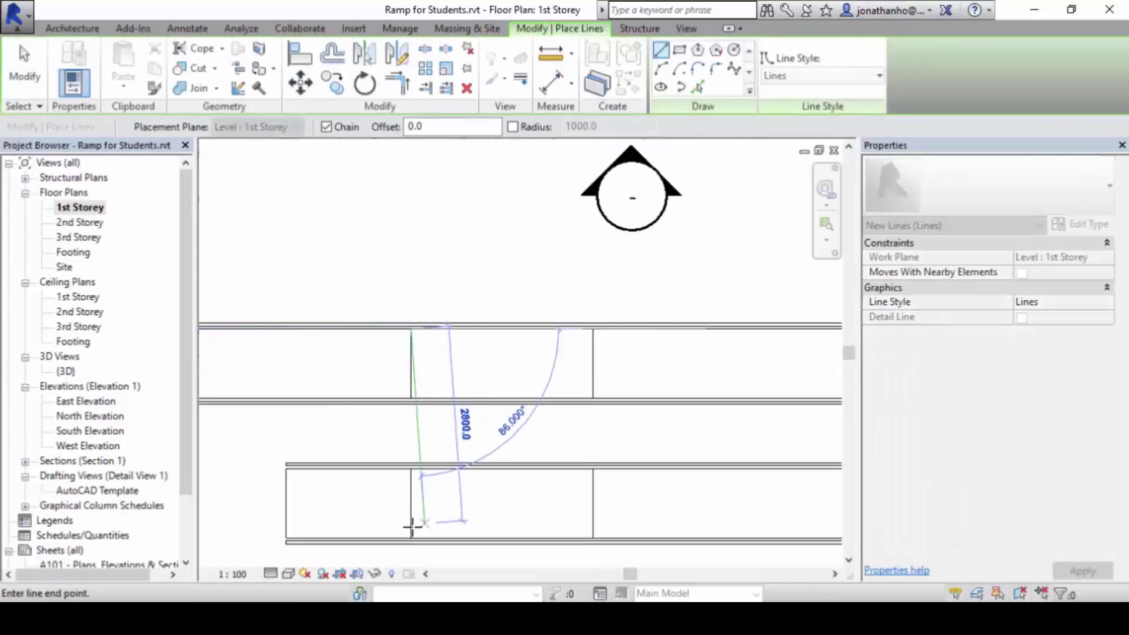
{"action": "scroll", "coordinate": [412, 493], "scroll_direction": "down", "scroll_amount": 3}
{"action": "left_click", "coordinate": [414, 529]}
{"action": "key", "text": "Escape"}
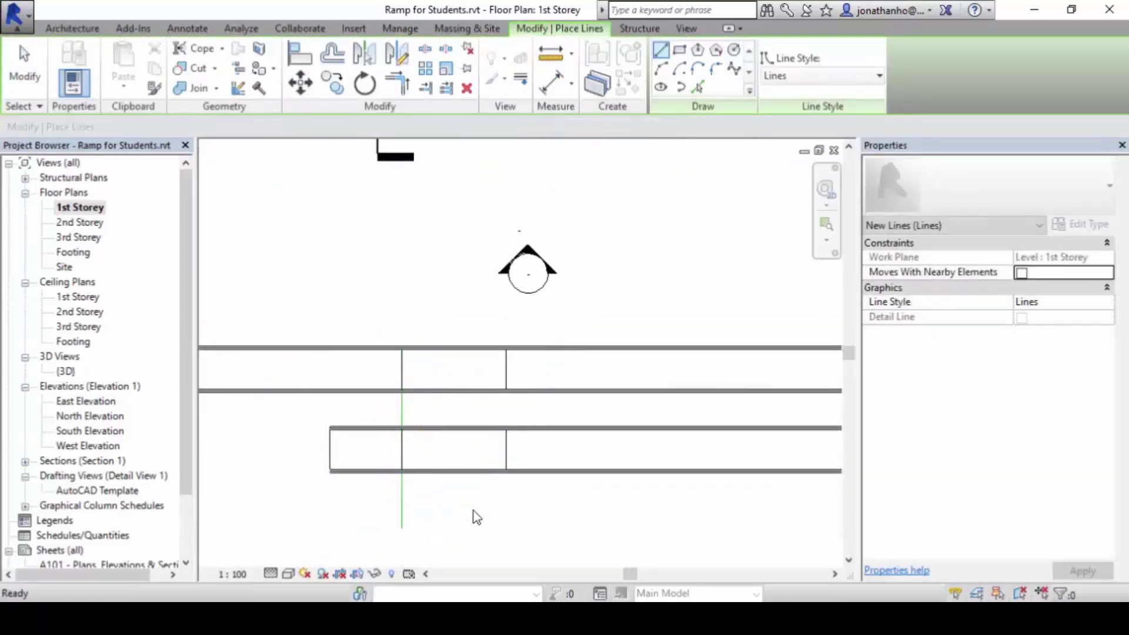
- Move the model line 1000 mm horizontally from the first run's end riser into the landing
{"action": "key", "text": "Escape"}
{"action": "left_click", "coordinate": [403, 511]}
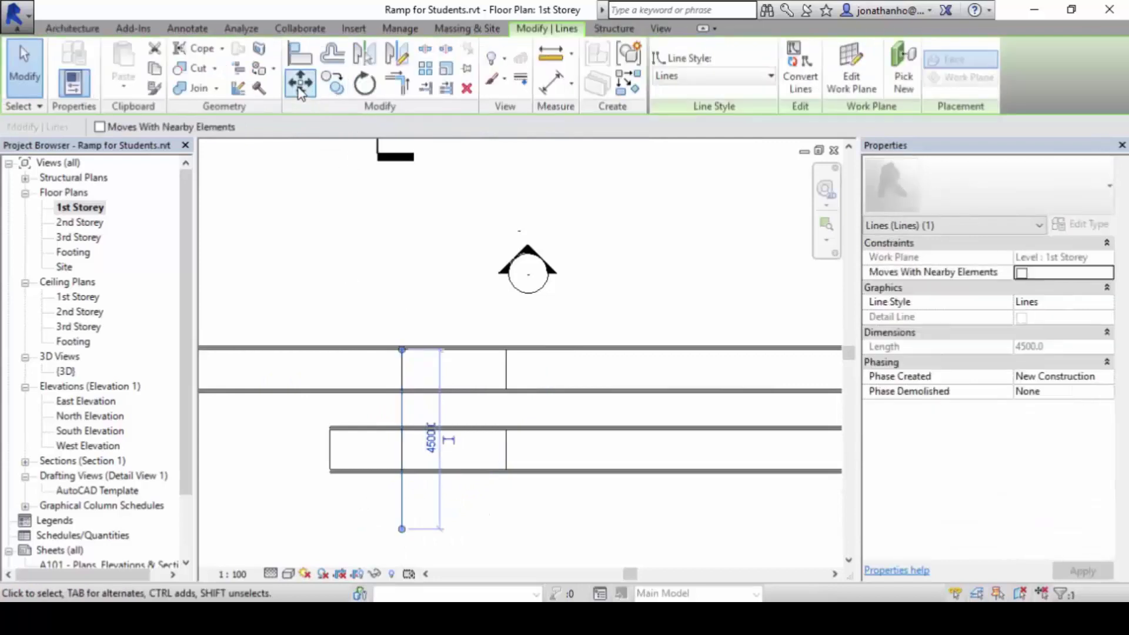
{"action": "left_click", "coordinate": [300, 83]}
{"action": "left_click", "coordinate": [341, 286]}
{"action": "type", "text": "1100"}
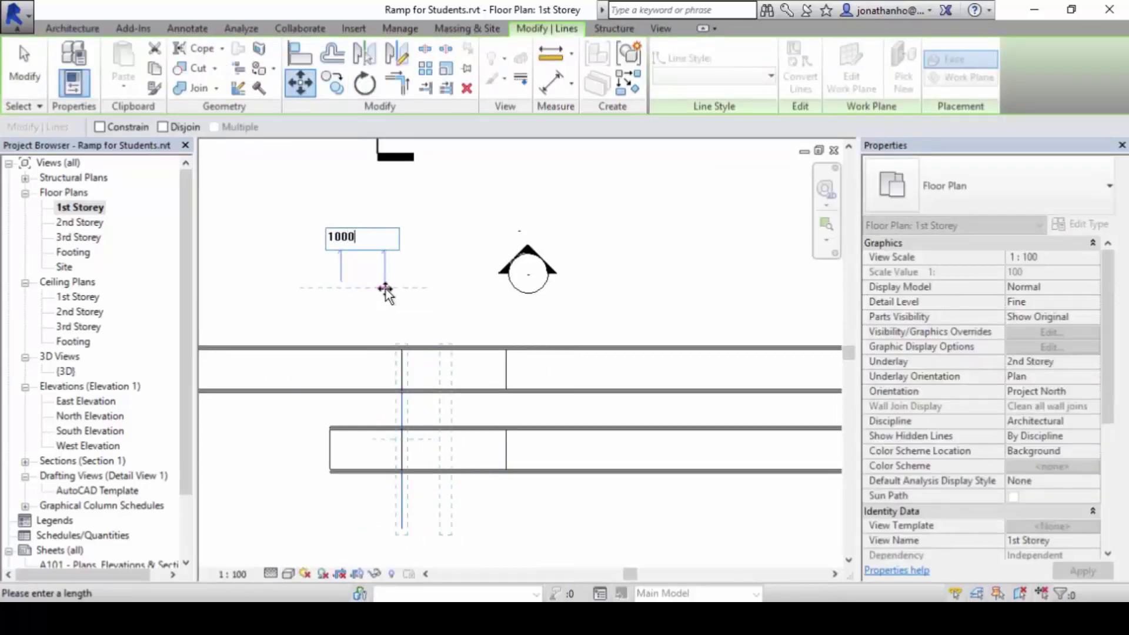
{"action": "key", "text": "Return"}
{"action": "key", "text": "Escape"}
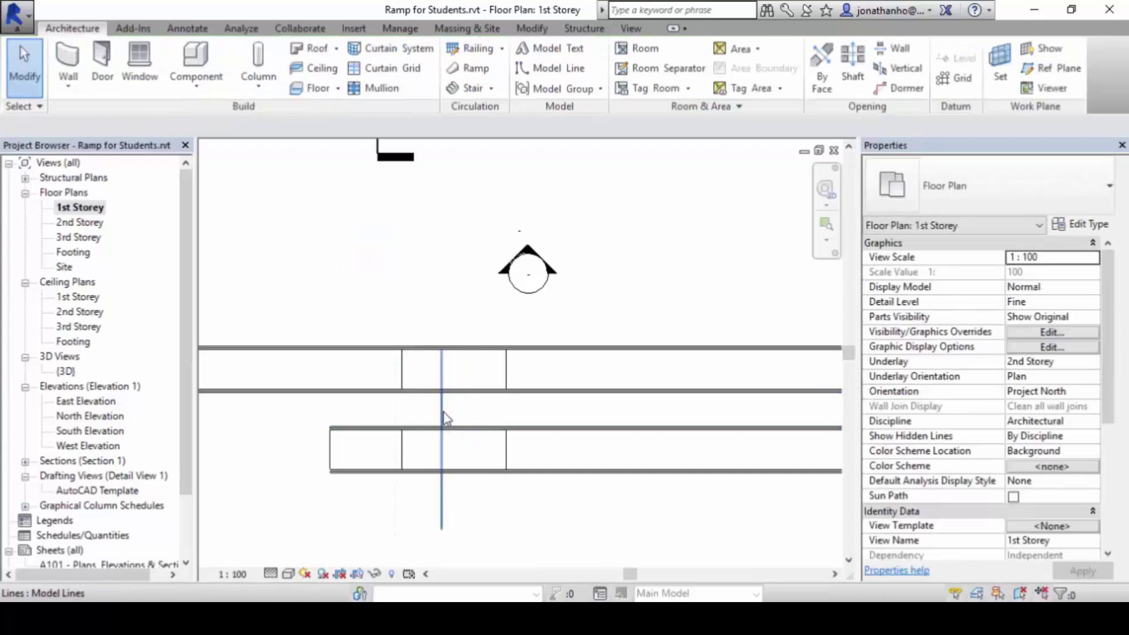
- Extend the model line's upper end beyond the ramp's outer edge and reopen the ramp's sketch for editing
{"action": "left_click", "coordinate": [441, 429]}
{"action": "left_click_drag", "start_coordinate": [445, 354], "coordinate": [443, 271]}
{"action": "key", "text": "Escape"}
{"action": "left_click", "coordinate": [442, 355]}
{"action": "key", "text": "Delete"}
{"action": "scroll", "coordinate": [410, 368], "scroll_direction": "down", "scroll_amount": 2}
{"action": "scroll", "coordinate": [409, 368], "scroll_direction": "up", "scroll_amount": 1}
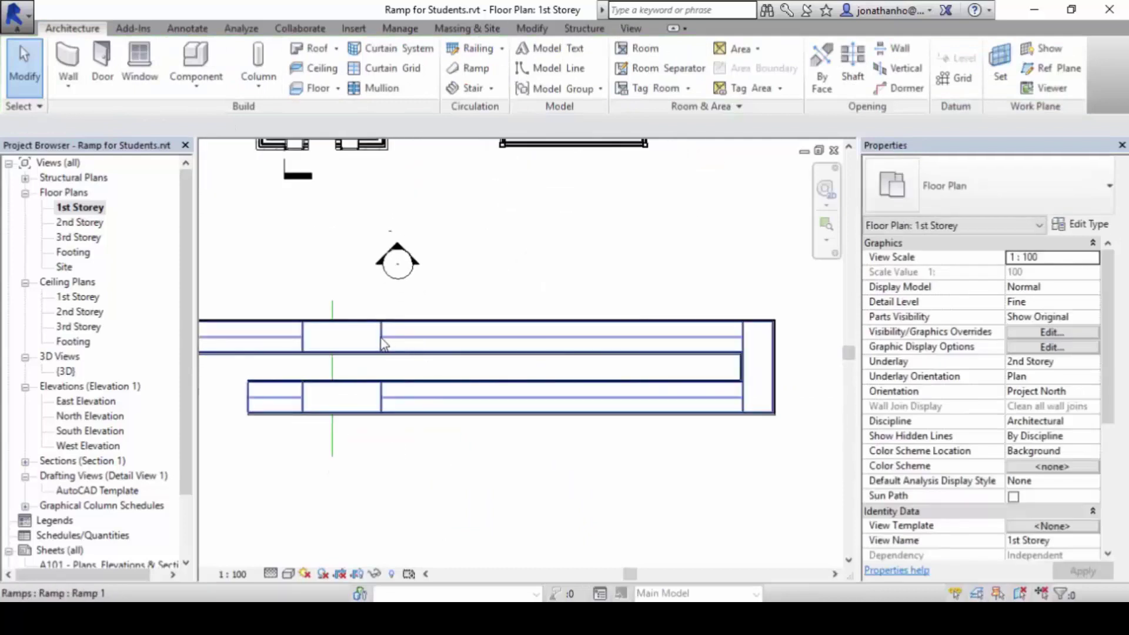
{"action": "left_click", "coordinate": [383, 340]}
{"action": "left_click", "coordinate": [669, 76]}
- Try to move all sketch lines beyond the first landing, including the turning landing, horizontally onto the model line
{"action": "mouse_move", "coordinate": [353, 301]}
{"action": "left_mouse_down"}
{"action": "mouse_move", "coordinate": [592, 466]}
{"action": "mouse_move", "coordinate": [785, 471]}
{"action": "left_mouse_up"}
{"action": "key", "text": "m"}
{"action": "key", "text": "v"}
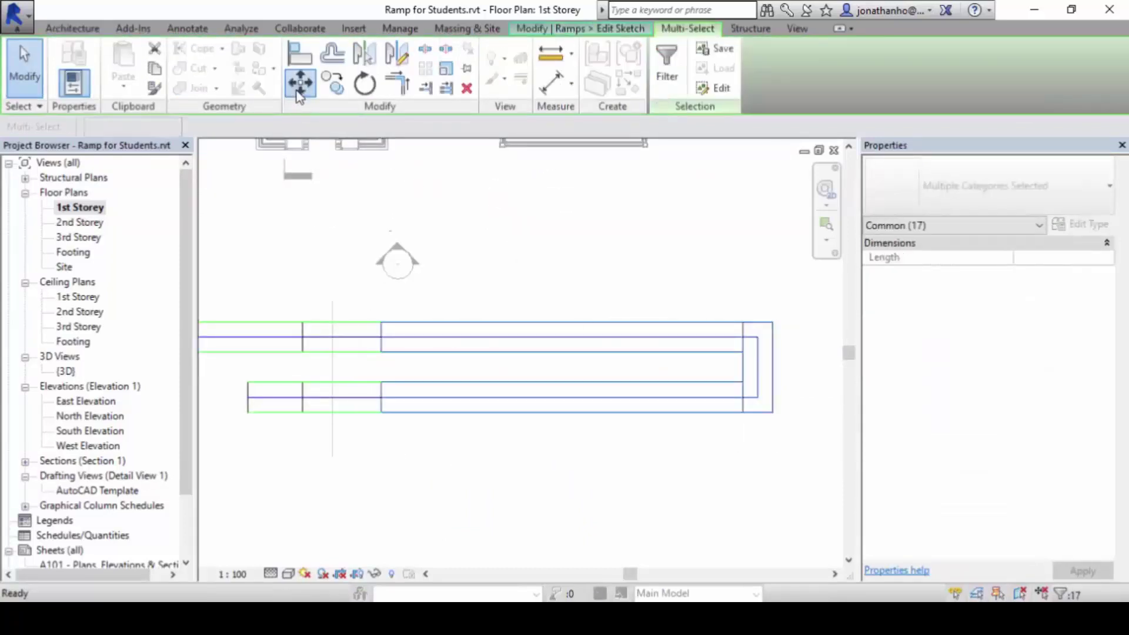
{"action": "scroll", "coordinate": [396, 370], "scroll_direction": "up", "scroll_amount": 3}
{"action": "left_click", "coordinate": [371, 310]}
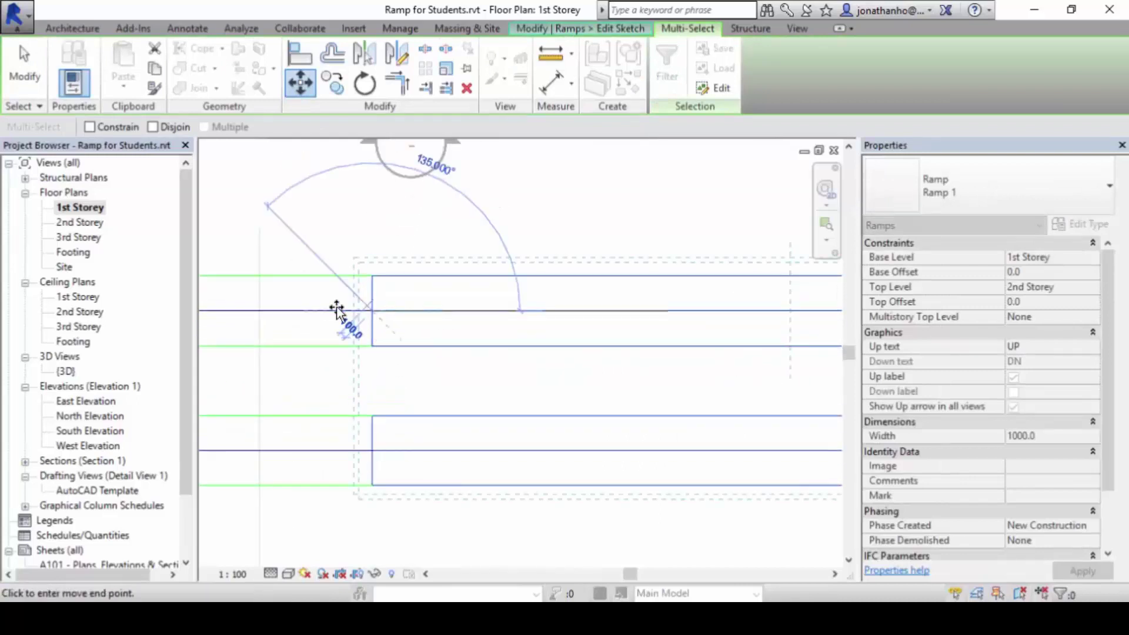
{"action": "left_click", "coordinate": [263, 308]}
{"action": "scroll", "coordinate": [451, 294], "scroll_direction": "down", "scroll_amount": 2}
{"action": "scroll", "coordinate": [391, 283], "scroll_direction": "down", "scroll_amount": 2}
{"action": "key", "text": "Escape"}
{"action": "scroll", "coordinate": [522, 386], "scroll_direction": "down", "scroll_amount": 2}
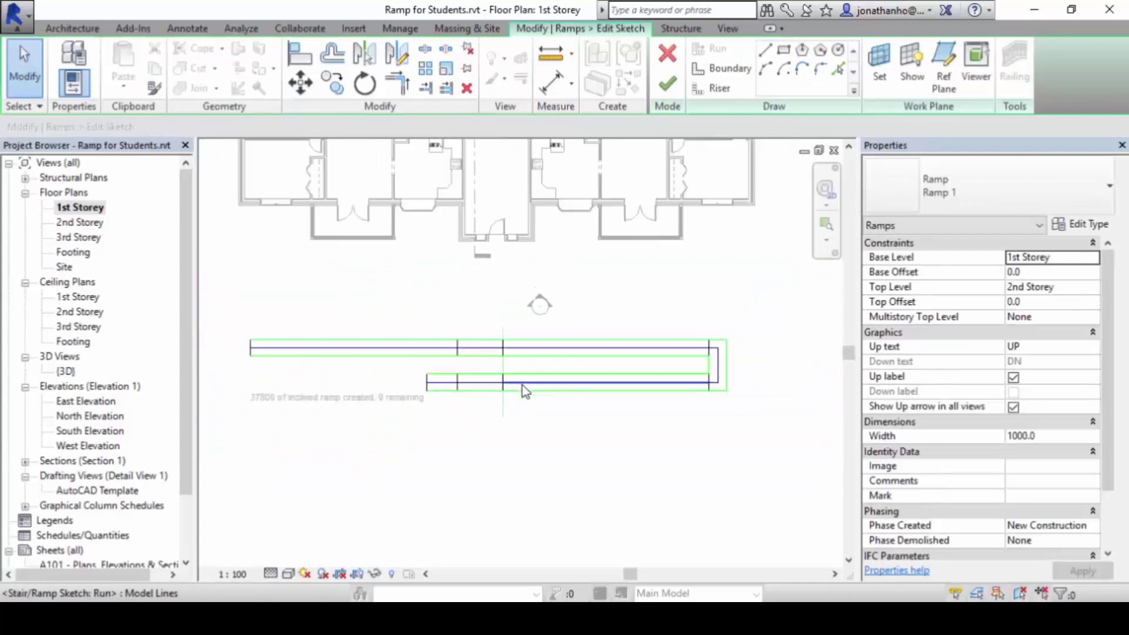
- Move the riser at the start of the second run onto the model line by setting its distance from the line to 0
{"action": "scroll", "coordinate": [524, 386], "scroll_direction": "up", "scroll_amount": 5}
{"action": "scroll", "coordinate": [514, 395], "scroll_direction": "down", "scroll_amount": 3}
{"action": "left_click", "coordinate": [455, 356]}
{"action": "scroll", "coordinate": [456, 361], "scroll_direction": "up", "scroll_amount": 2}
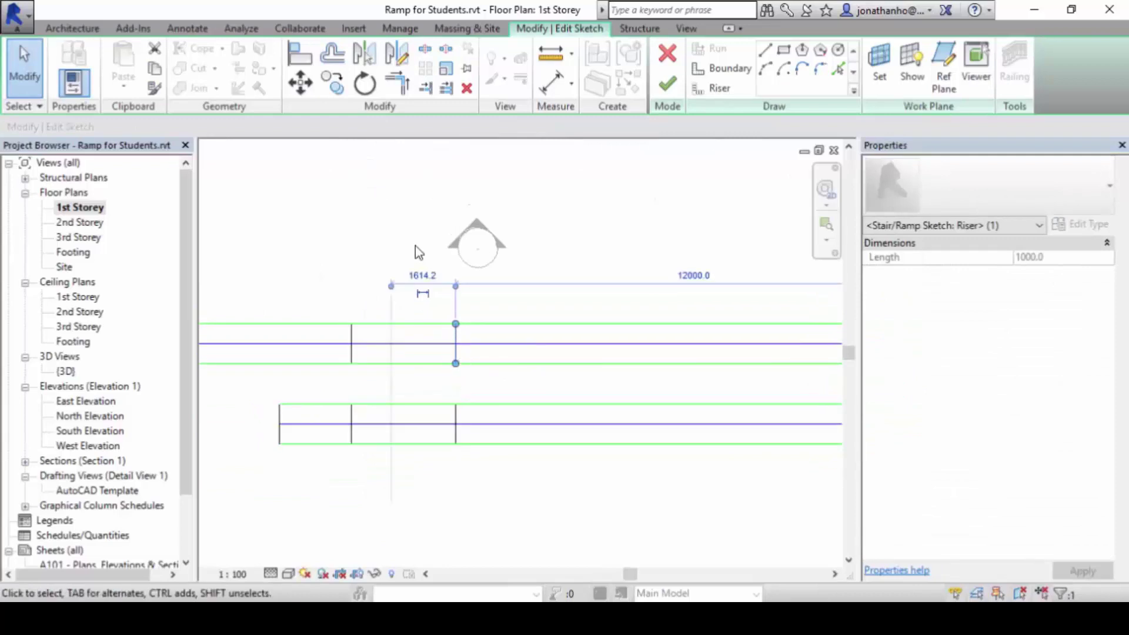
{"action": "left_click", "coordinate": [424, 274]}
{"action": "type", "text": "0"}
{"action": "key", "text": "Return"}
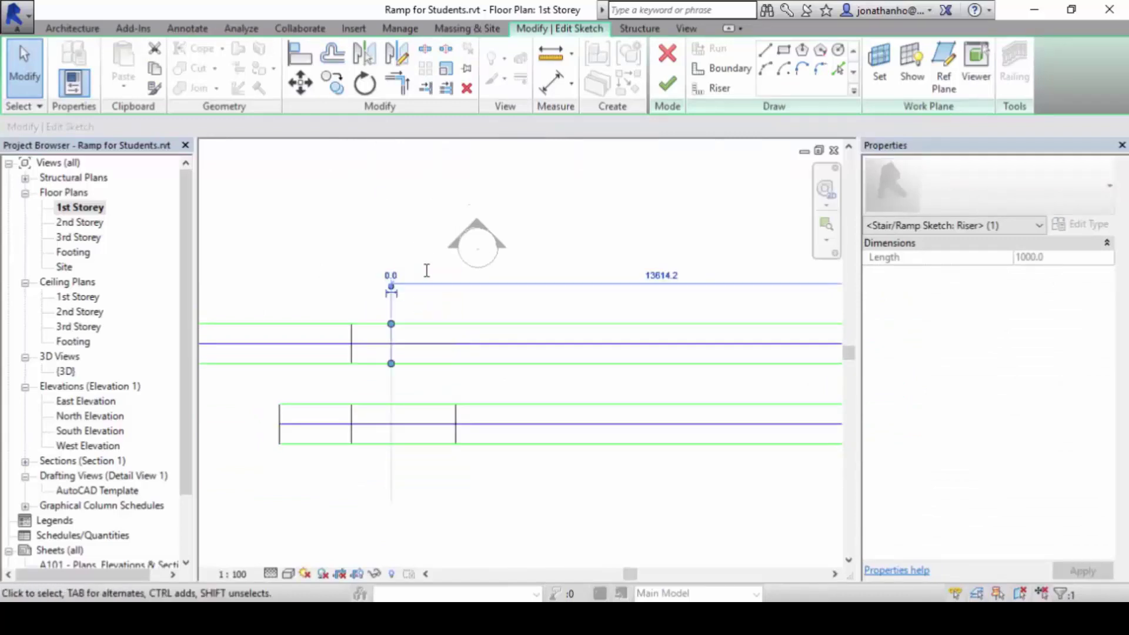
- Move the matching riser at the end of the third run onto the model line with a distance of 0
{"action": "left_click", "coordinate": [462, 414]}
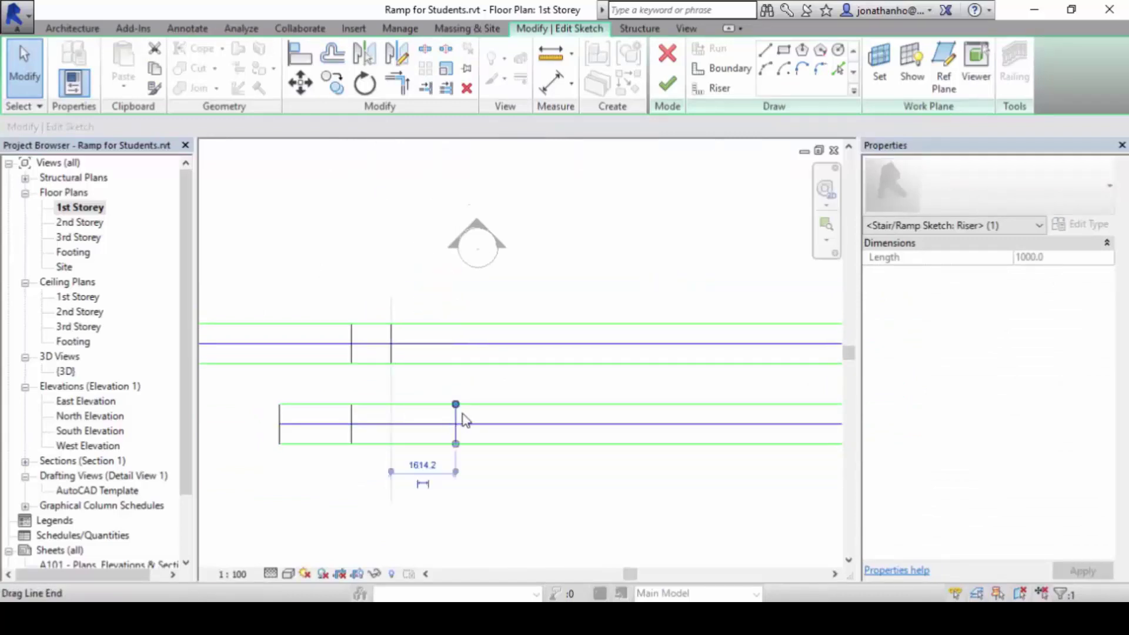
{"action": "left_click", "coordinate": [422, 465]}
{"action": "type", "text": "0"}
{"action": "key", "text": "Return"}
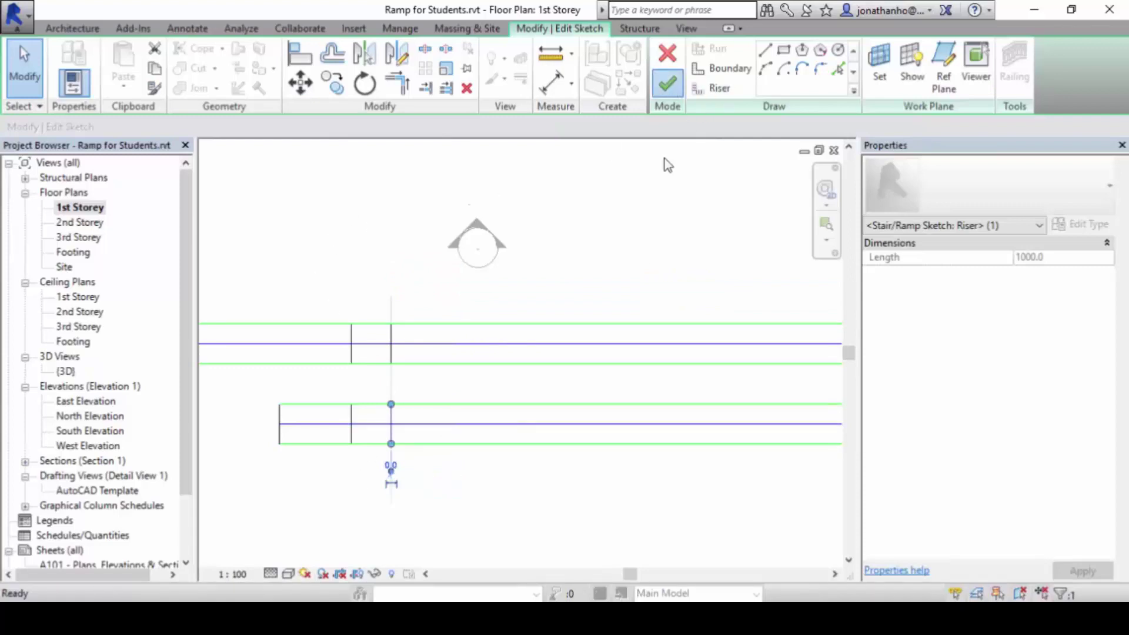
- Finish the ramp sketch and delete the model line used as a reference
{"action": "left_click", "coordinate": [666, 86]}
{"action": "left_click", "coordinate": [579, 252]}
{"action": "scroll", "coordinate": [537, 410], "scroll_direction": "down", "scroll_amount": 2}
{"action": "scroll", "coordinate": [509, 486], "scroll_direction": "down", "scroll_amount": 2}
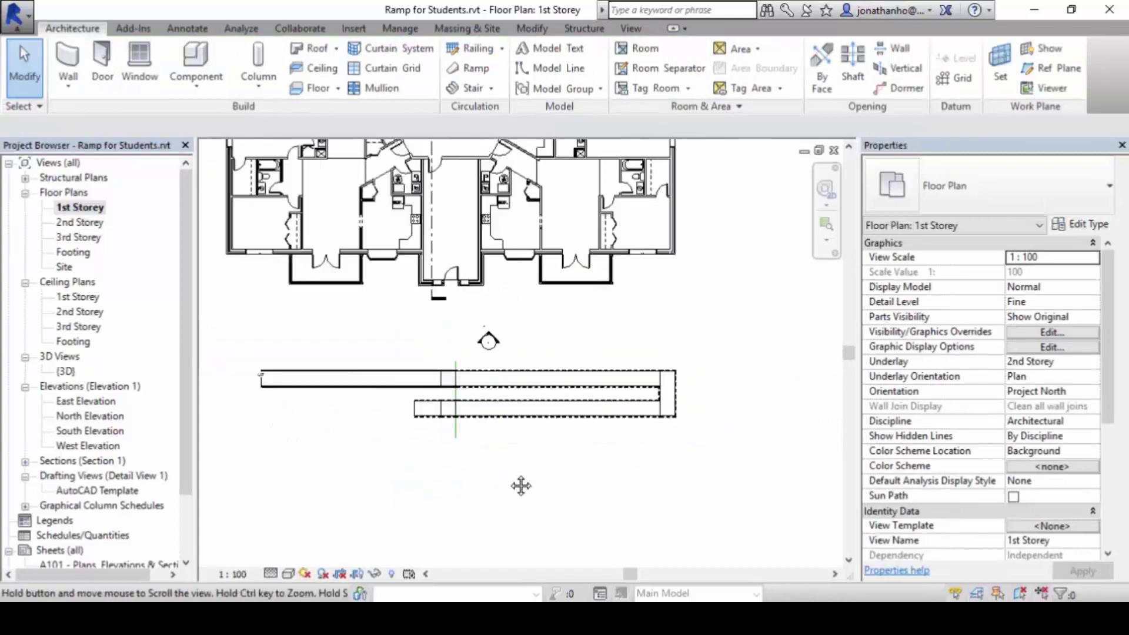
{"action": "scroll", "coordinate": [622, 439], "scroll_direction": "up", "scroll_amount": 3}
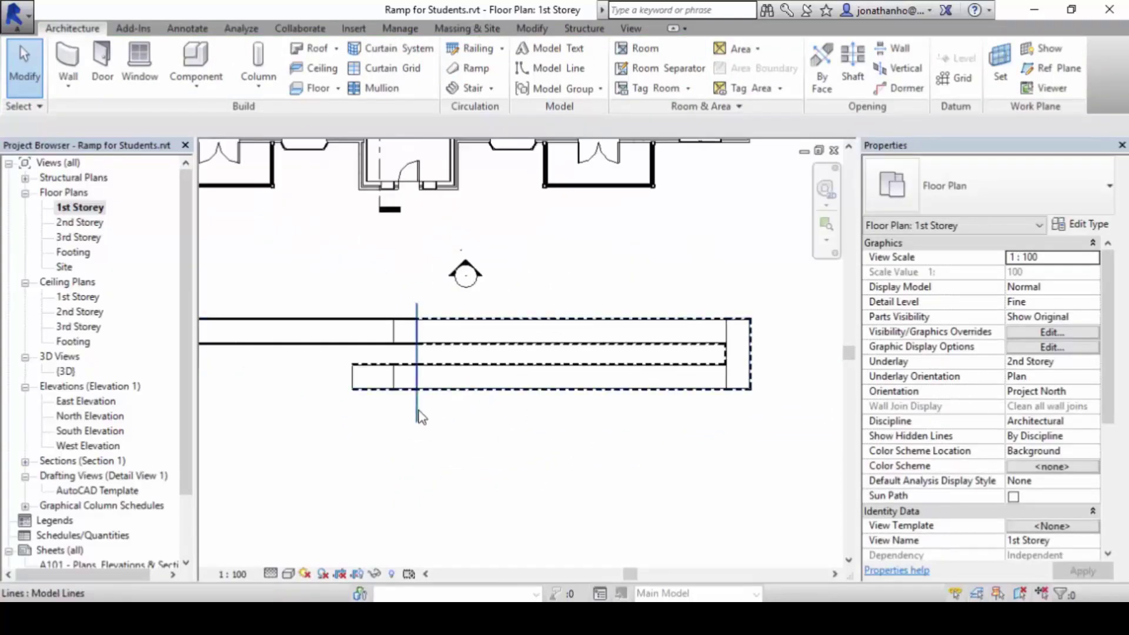
{"action": "left_click", "coordinate": [418, 411]}
{"action": "key", "text": "Delete"}
{"action": "scroll", "coordinate": [549, 424], "scroll_direction": "down", "scroll_amount": 2}
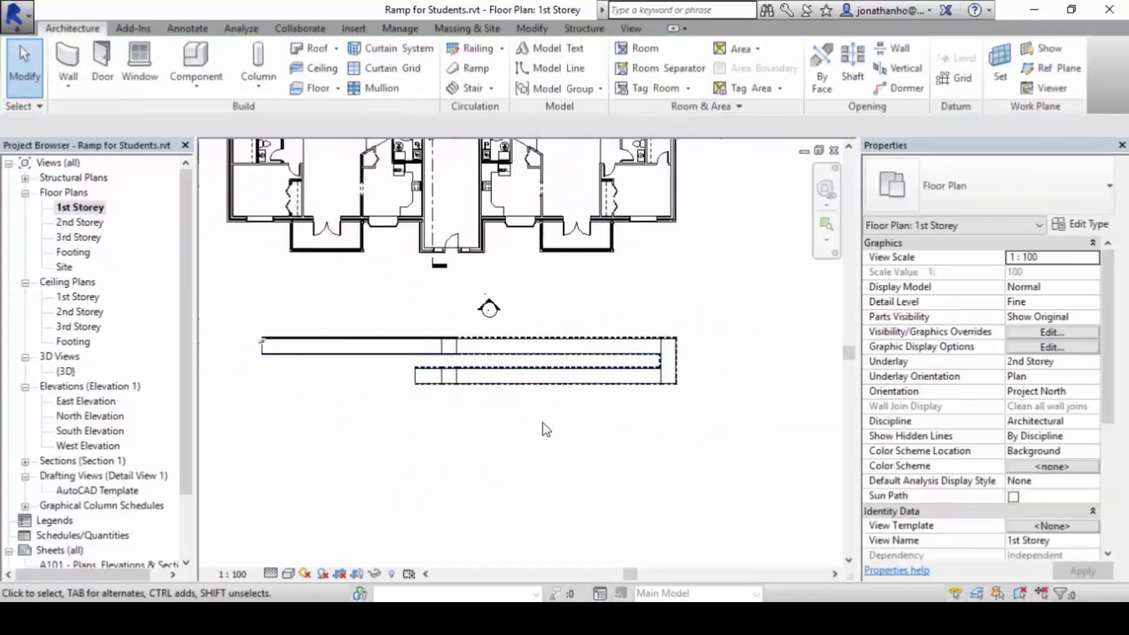
- Move the ramp's UP text outward so that it sits clear of the first run's starting edge
{"action": "scroll", "coordinate": [644, 456], "scroll_direction": "up", "scroll_amount": 2}
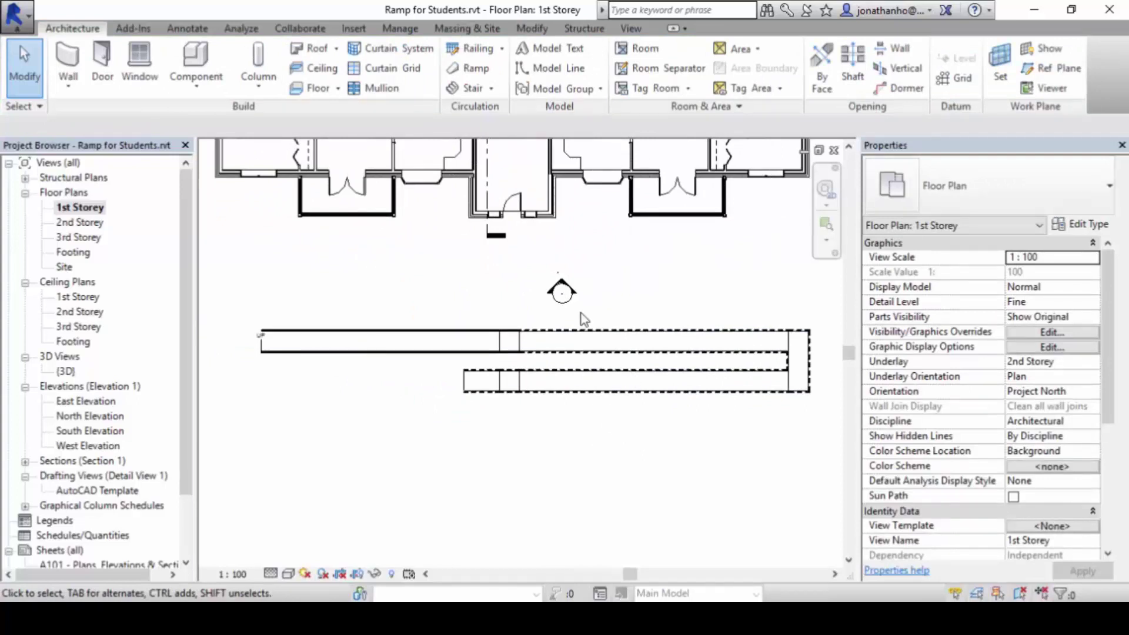
{"action": "scroll", "coordinate": [251, 372], "scroll_direction": "up", "scroll_amount": 1}
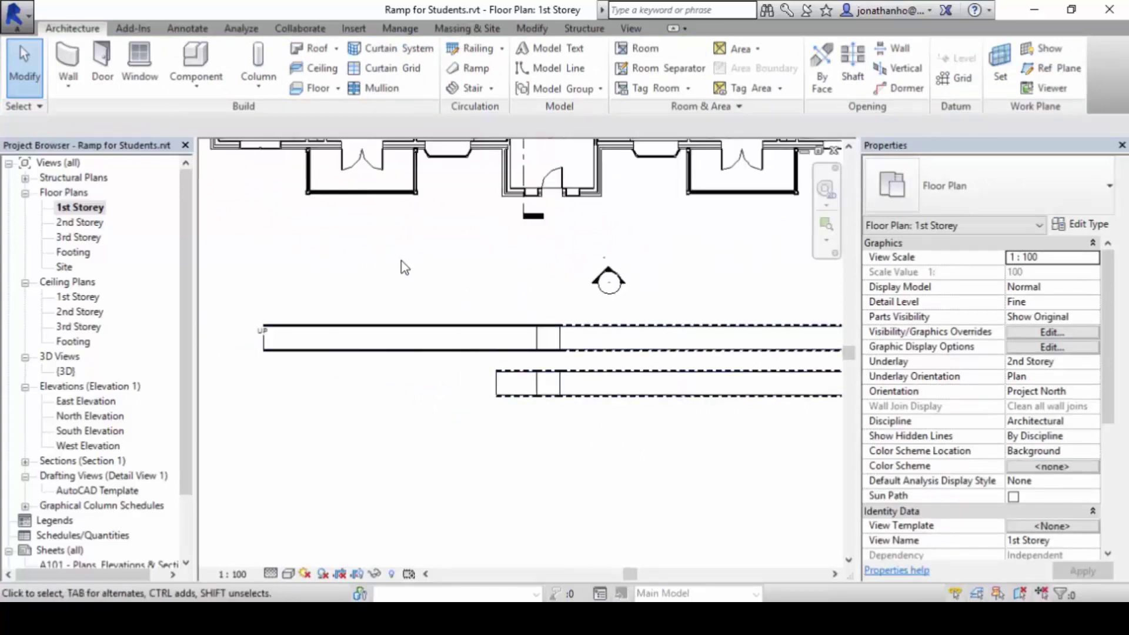
{"action": "scroll", "coordinate": [411, 300], "scroll_direction": "down", "scroll_amount": 2}
{"action": "scroll", "coordinate": [270, 377], "scroll_direction": "up", "scroll_amount": 4}
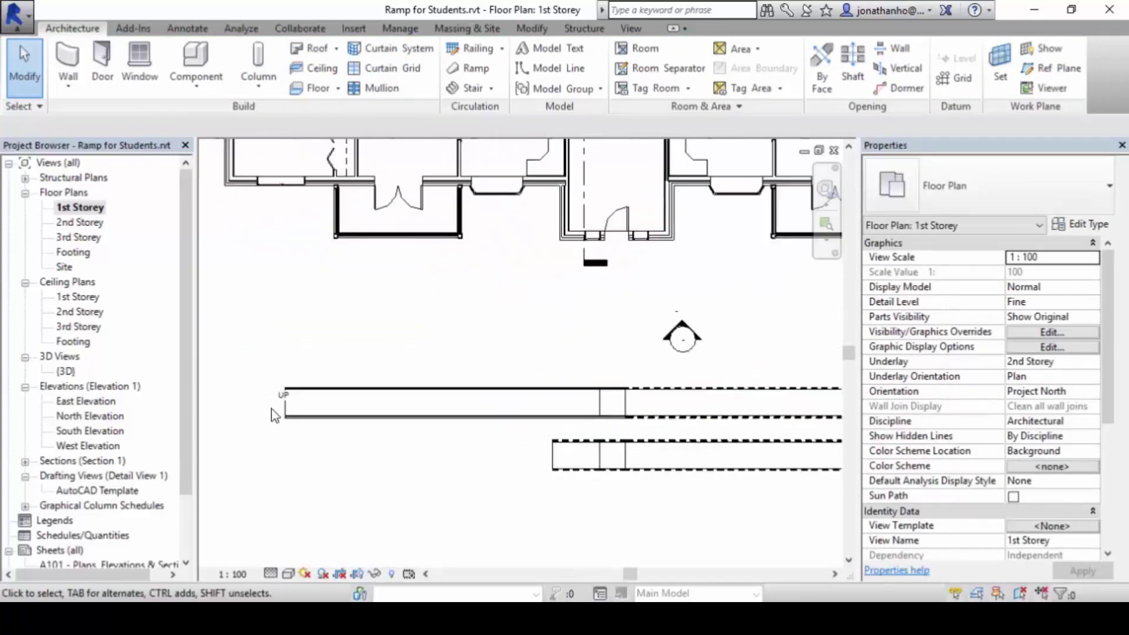
{"action": "scroll", "coordinate": [270, 405], "scroll_direction": "up", "scroll_amount": 3}
{"action": "left_click", "coordinate": [292, 384]}
{"action": "left_click_drag", "start_coordinate": [293, 383], "coordinate": [264, 393]}
{"action": "scroll", "coordinate": [487, 315], "scroll_direction": "down", "scroll_amount": 3}
{"action": "middle_click_drag", "start_coordinate": [487, 316], "coordinate": [438, 290]}
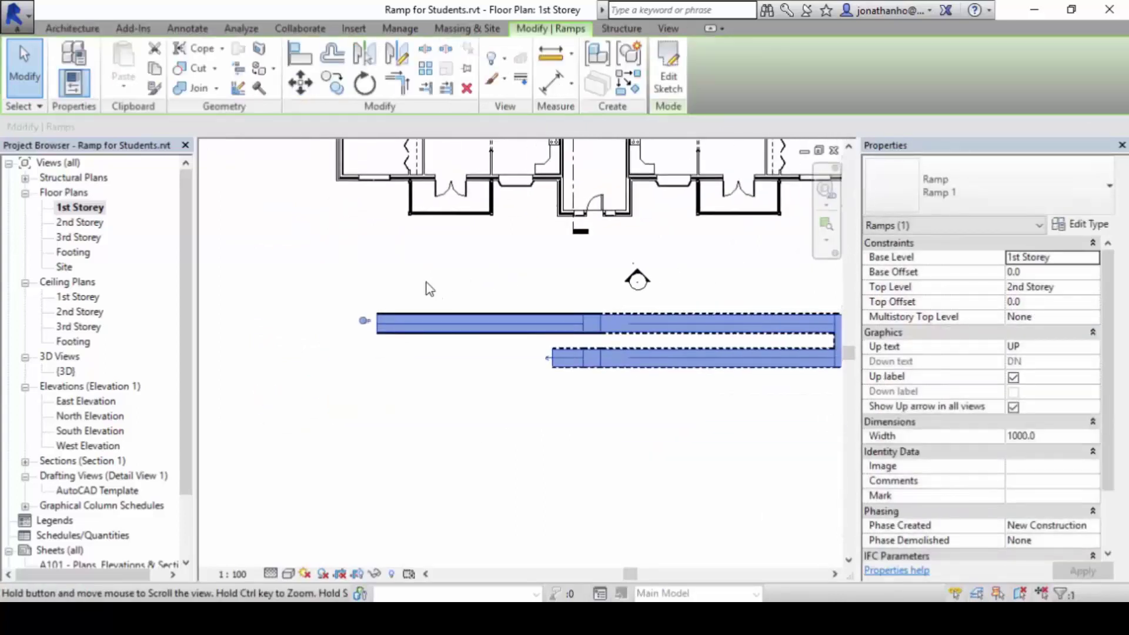
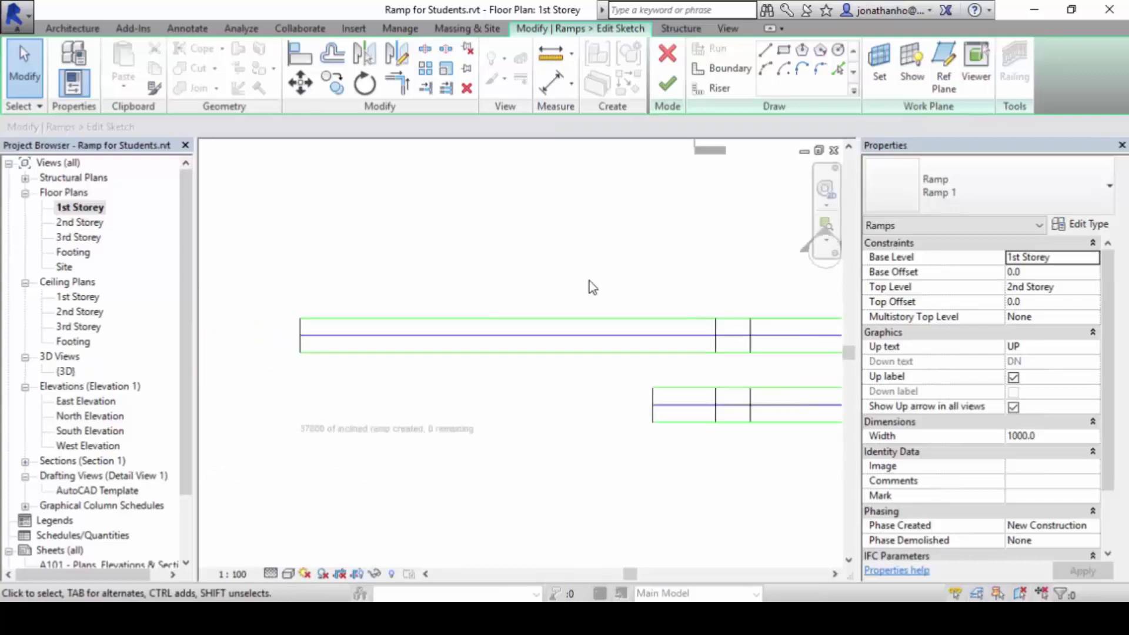
- Draw a center-ends boundary arc of about 2000 mm radius and 135° sweep, centred on the first run's outer boundary line
{"action": "middle_click_drag", "start_coordinate": [640, 295], "coordinate": [590, 295]}
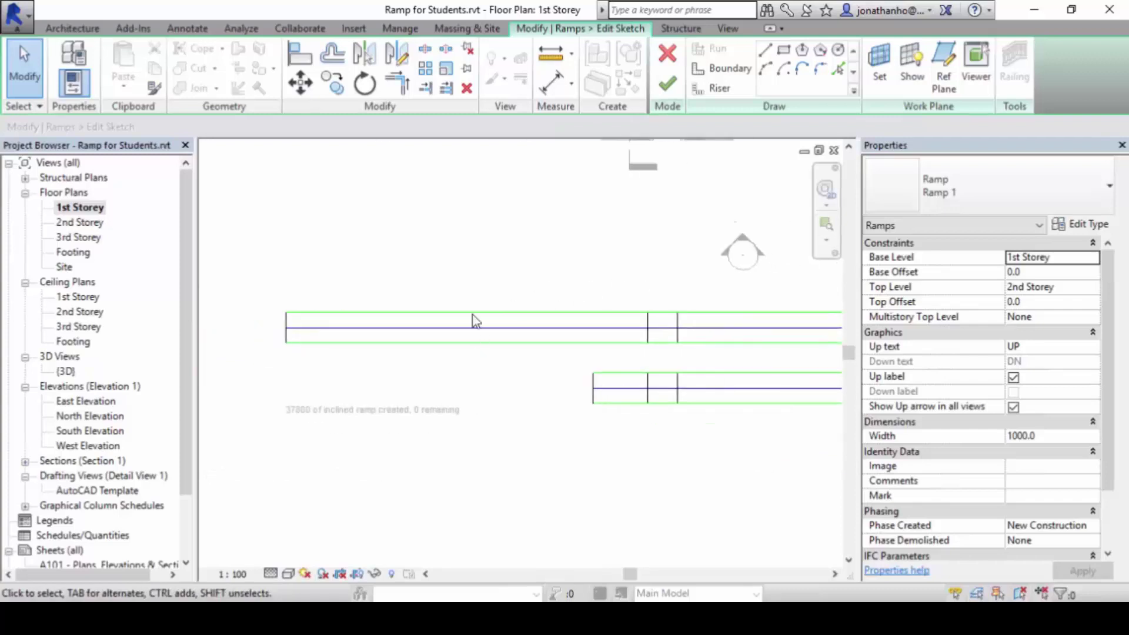
{"action": "scroll", "coordinate": [435, 323], "scroll_direction": "up", "scroll_amount": 1}
{"action": "left_click", "coordinate": [426, 314]}
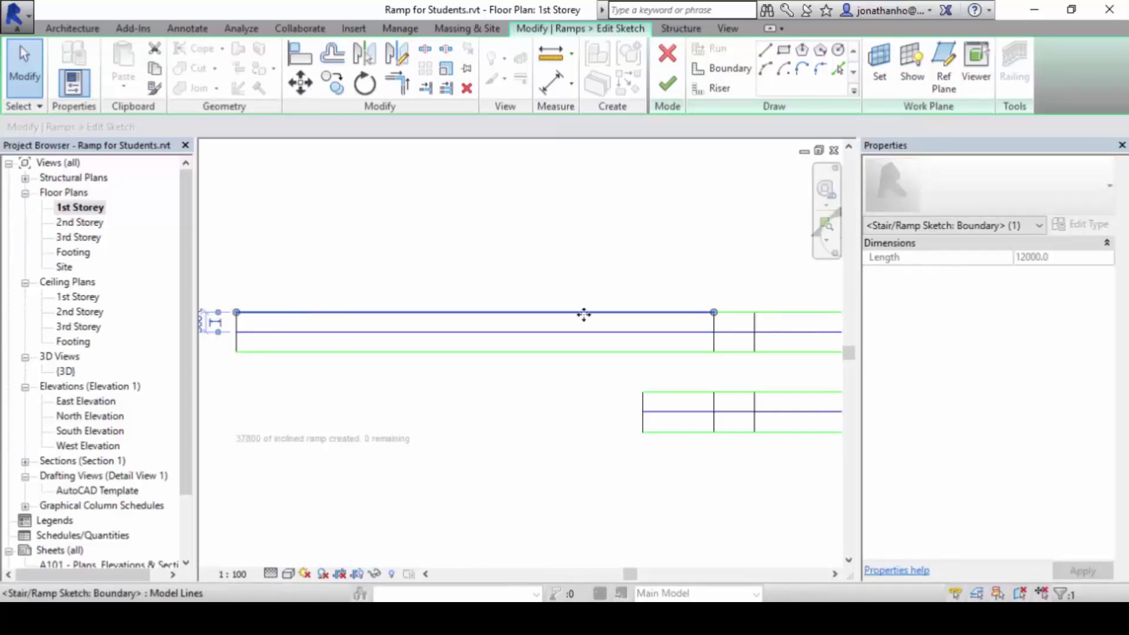
{"action": "left_click", "coordinate": [786, 74]}
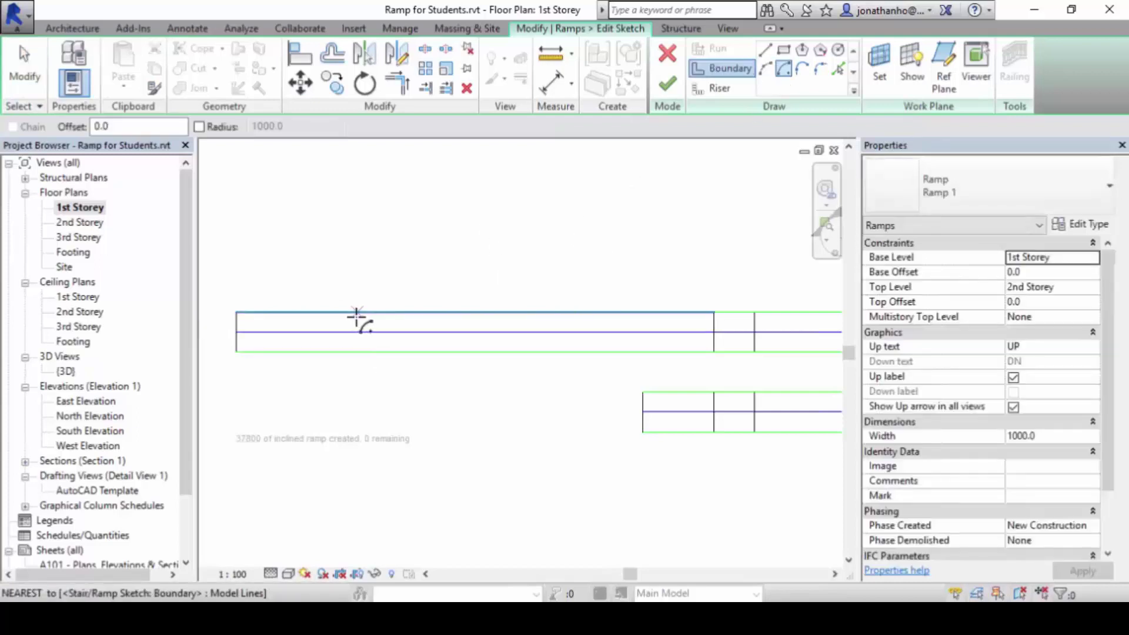
{"action": "left_click", "coordinate": [349, 311]}
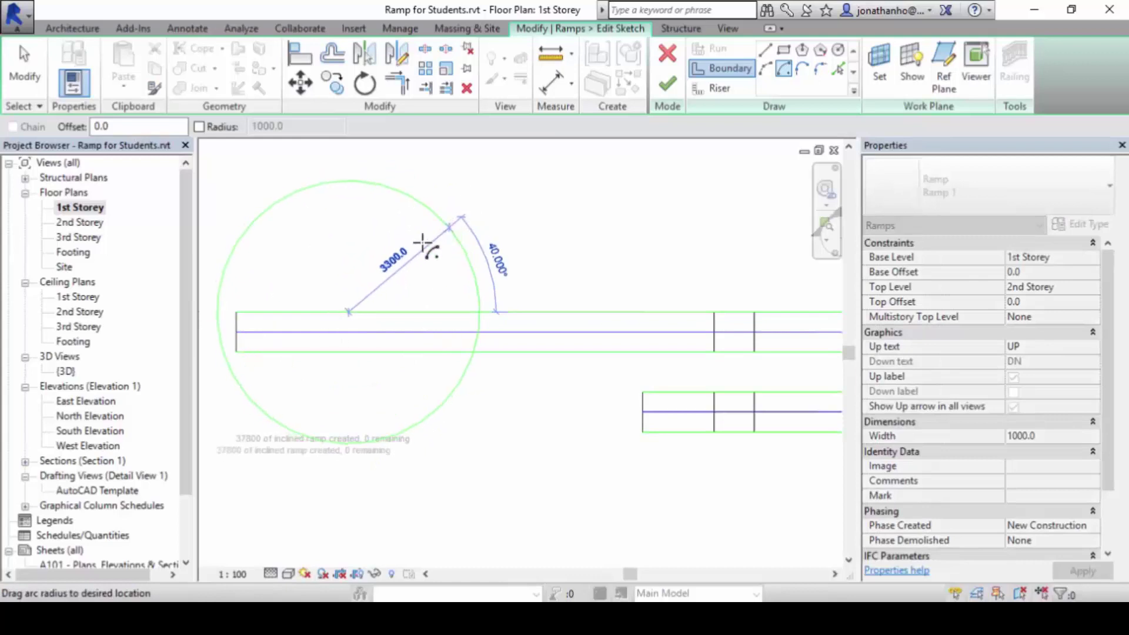
{"action": "left_click", "coordinate": [404, 256]}
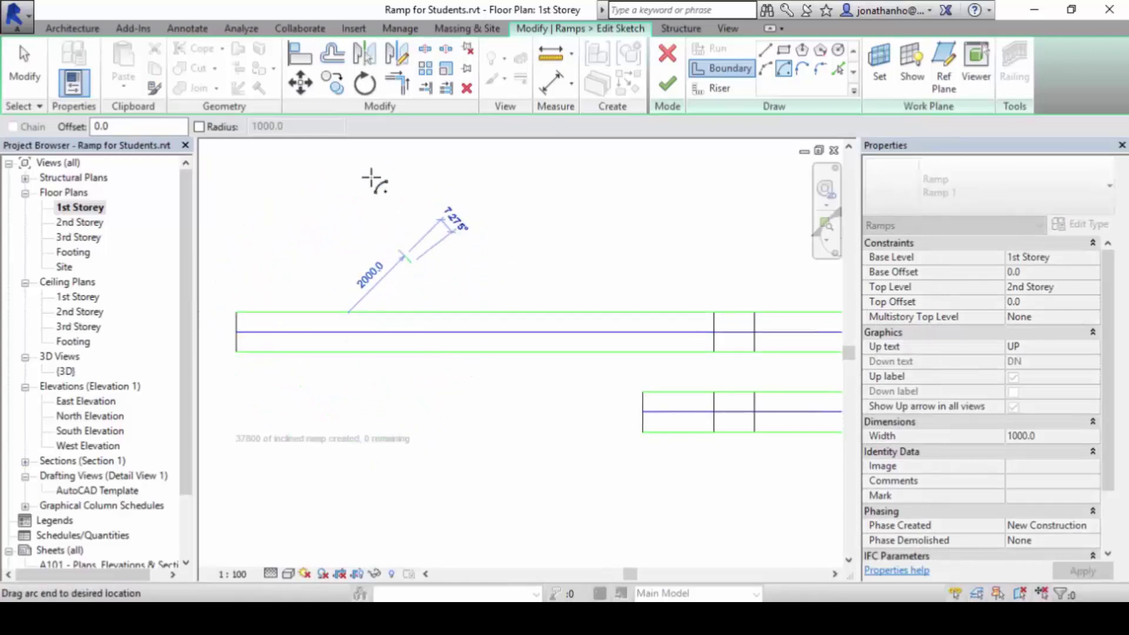
{"action": "left_click", "coordinate": [263, 311]}
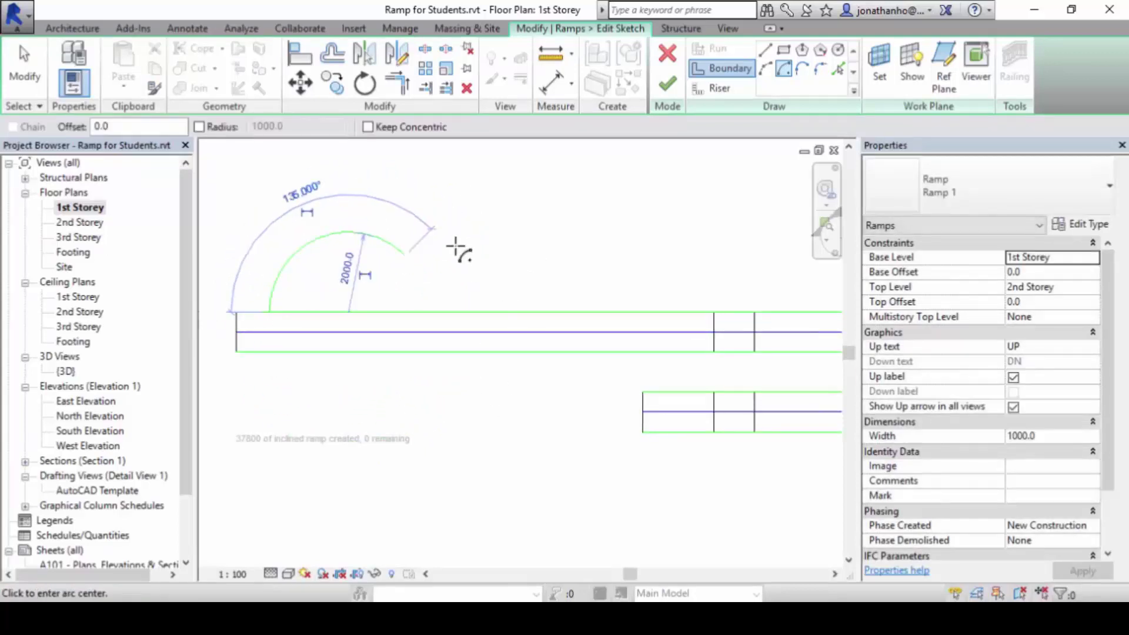
- Extend the open end of the boundary arc to the first run's outer boundary line, making it a semicircle
{"action": "key", "text": "Escape"}
{"action": "key", "text": "Escape"}
{"action": "left_click", "coordinate": [411, 264]}
{"action": "left_click_drag", "start_coordinate": [406, 257], "coordinate": [439, 311]}
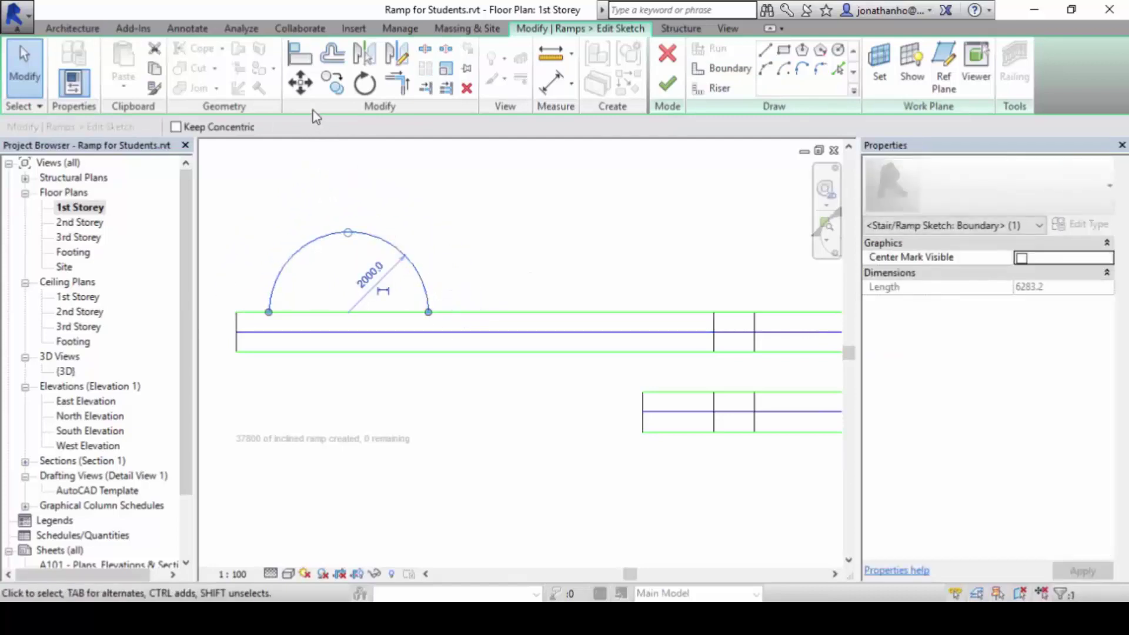
- Move the semicircular boundary arc along the first run's outer boundary line, farther from the ramp's starting edge
{"action": "key", "text": "m"}
{"action": "key", "text": "v"}
{"action": "key", "text": "Escape"}
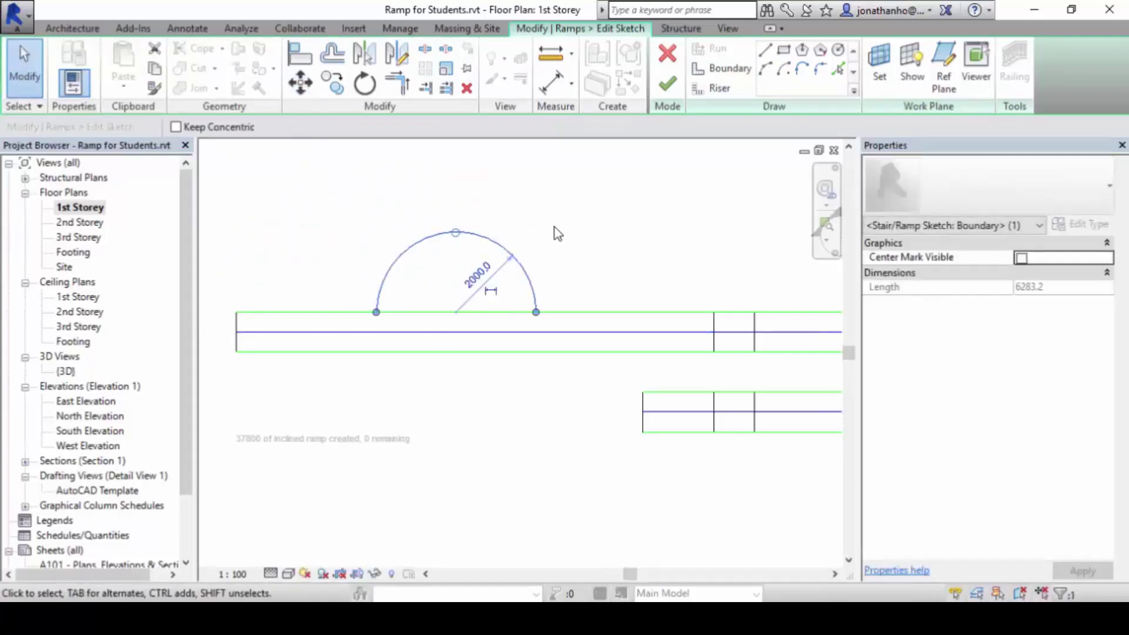
{"action": "key", "text": "Escape"}
- Split the first run's outer boundary line at a point beneath the semicircular arc, near its centre
{"action": "scroll", "coordinate": [458, 313], "scroll_direction": "up", "scroll_amount": 1}
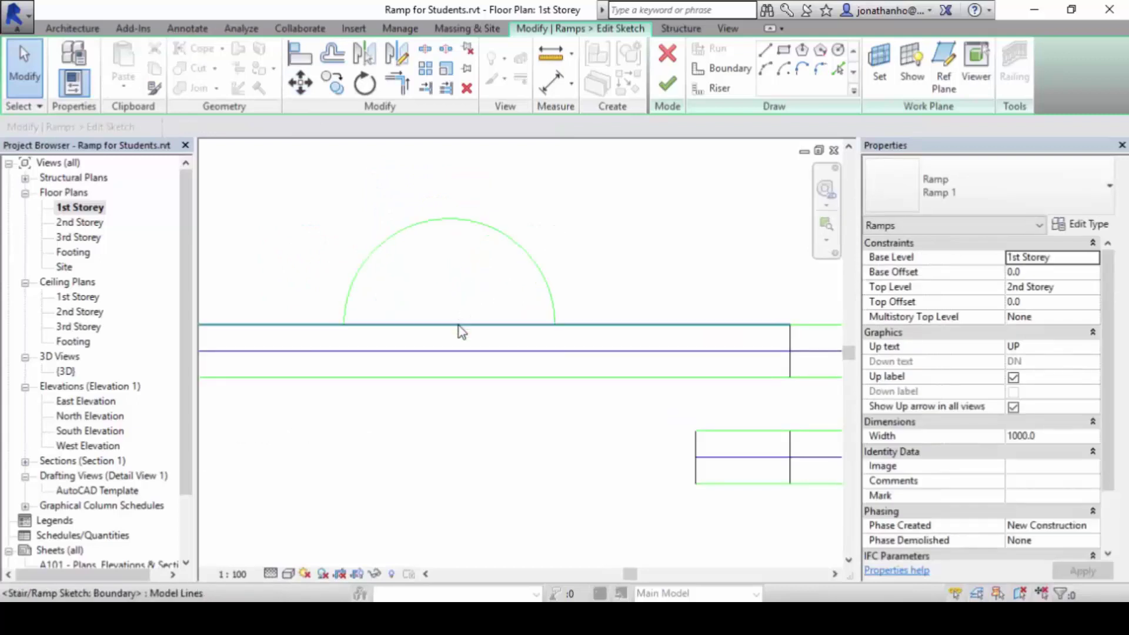
{"action": "left_click", "coordinate": [458, 323]}
{"action": "key", "text": "s"}
{"action": "key", "text": "l"}
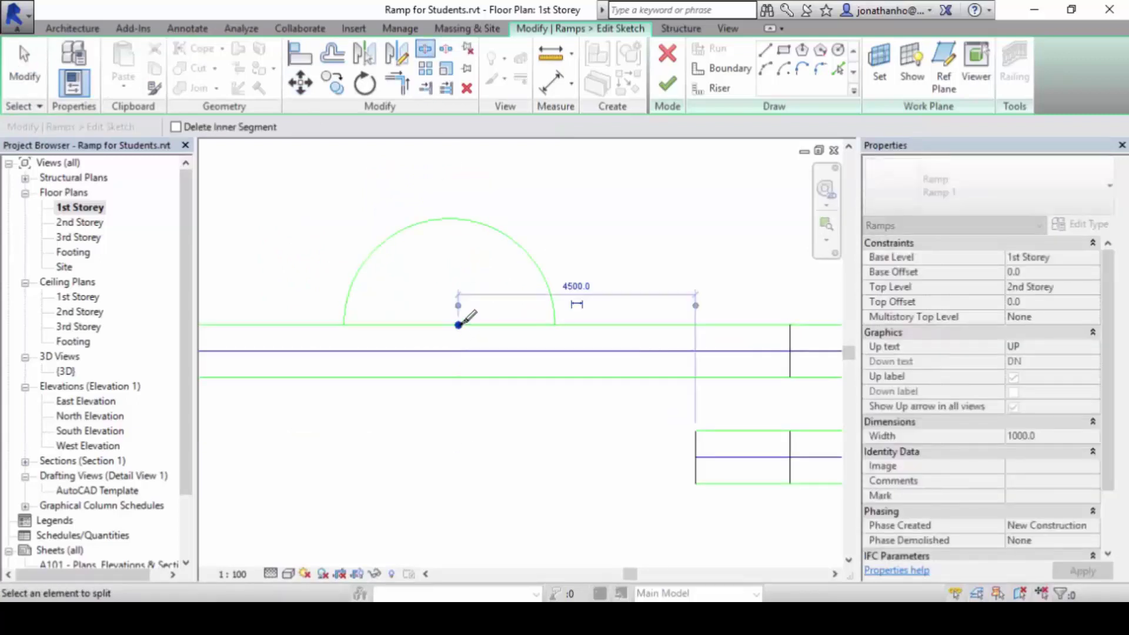
{"action": "left_click", "coordinate": [459, 325]}
{"action": "key", "text": "Escape"}
- Pull both split boundary segments back to the semicircle's endpoints, opening the boundary beneath the arc
{"action": "left_click", "coordinate": [468, 326]}
{"action": "left_click_drag", "start_coordinate": [458, 325], "coordinate": [555, 325]}
{"action": "left_click", "coordinate": [456, 324]}
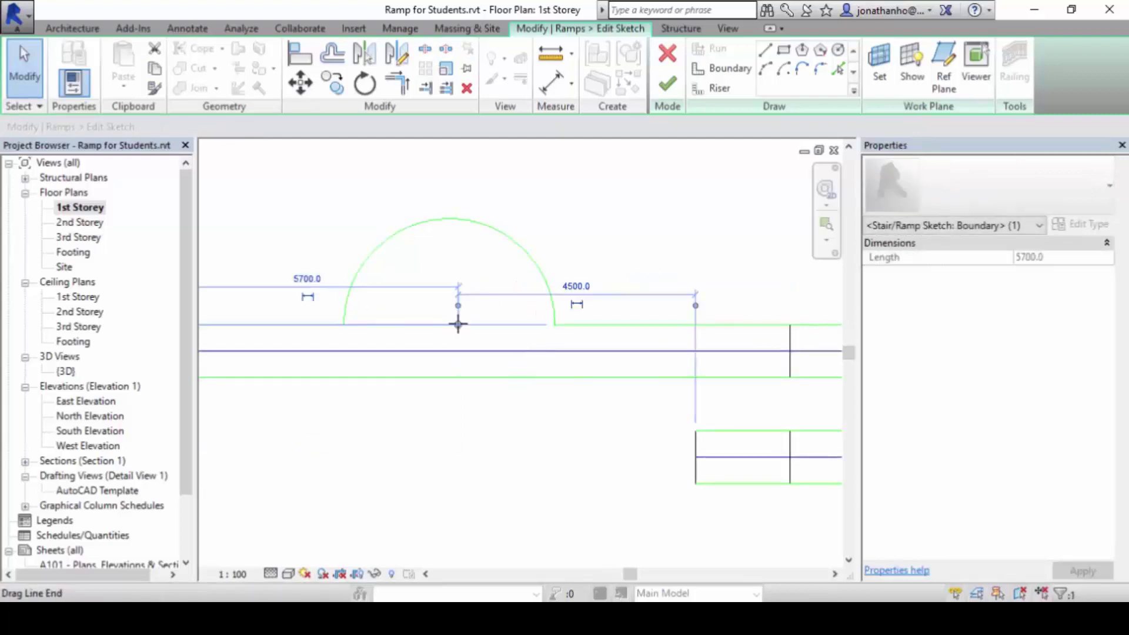
{"action": "left_click_drag", "start_coordinate": [457, 324], "coordinate": [344, 324]}
{"action": "left_click", "coordinate": [551, 180]}
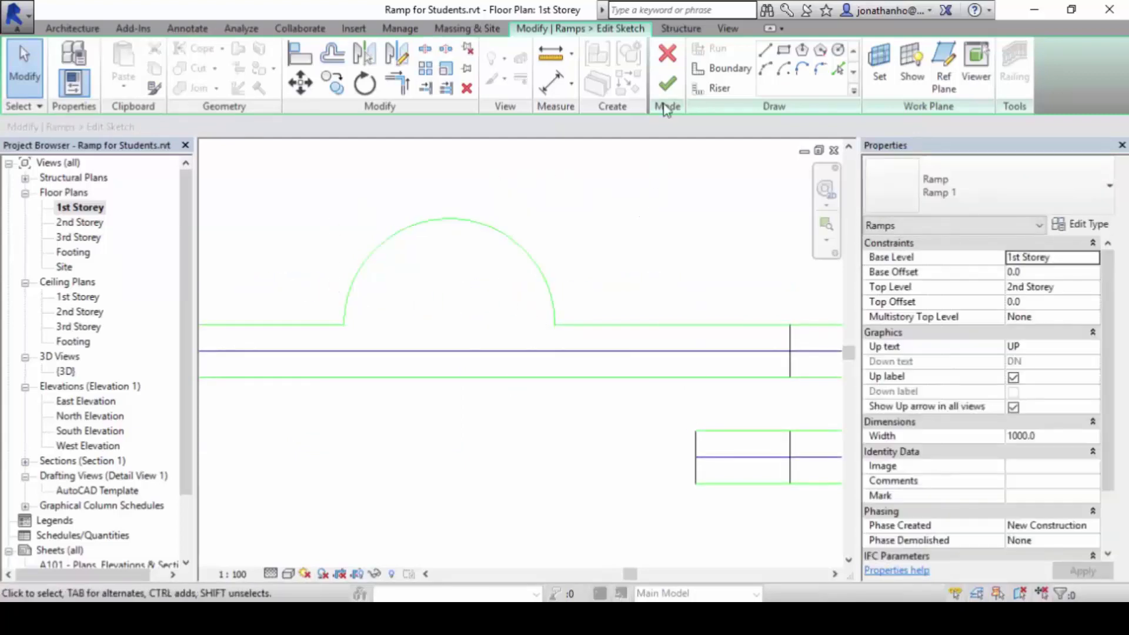
- Finish the ramp sketch with the semicircular bulge in the first run's boundary
{"action": "left_click", "coordinate": [667, 84]}
{"action": "left_click", "coordinate": [517, 270]}
{"action": "scroll", "coordinate": [510, 312], "scroll_direction": "down", "scroll_amount": 3}
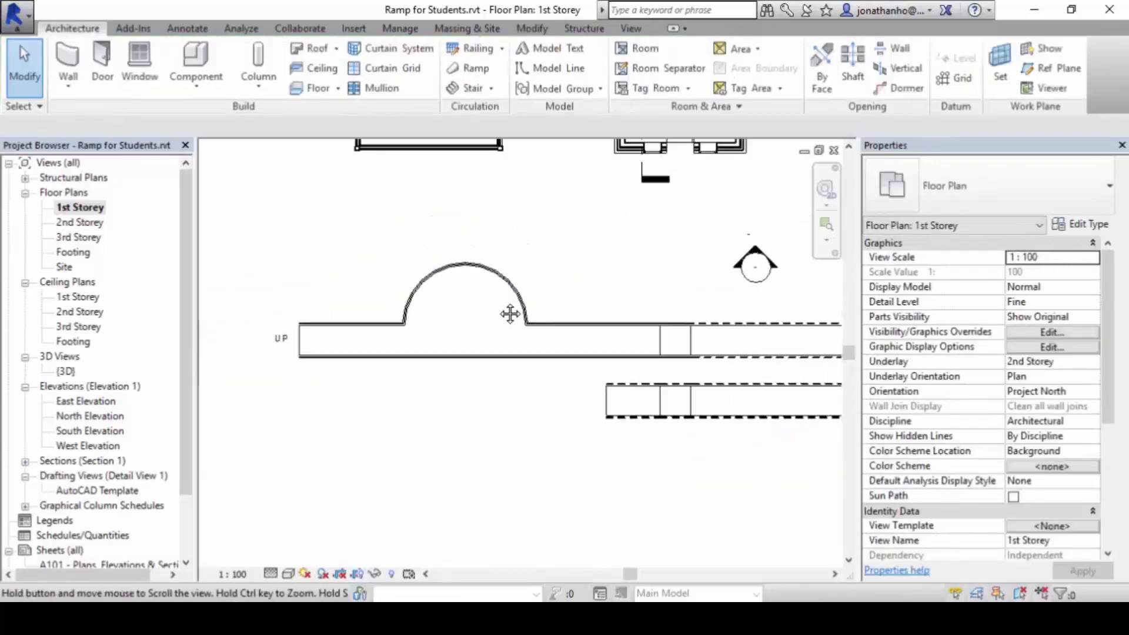
{"action": "scroll", "coordinate": [356, 259], "scroll_direction": "up", "scroll_amount": 1}
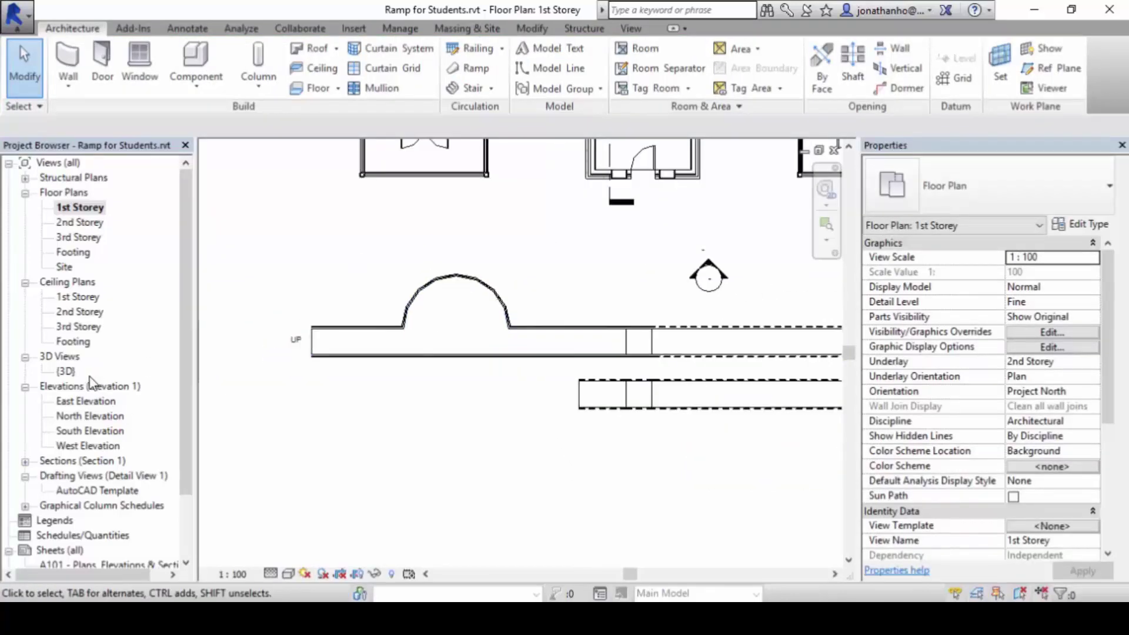
- Open the {3D} view and examine the ramp's semicircular bulge, railings and overall run layout from several angles
{"action": "double_click", "coordinate": [66, 371]}
{"action": "scroll", "coordinate": [447, 437], "scroll_direction": "up", "scroll_amount": 5}
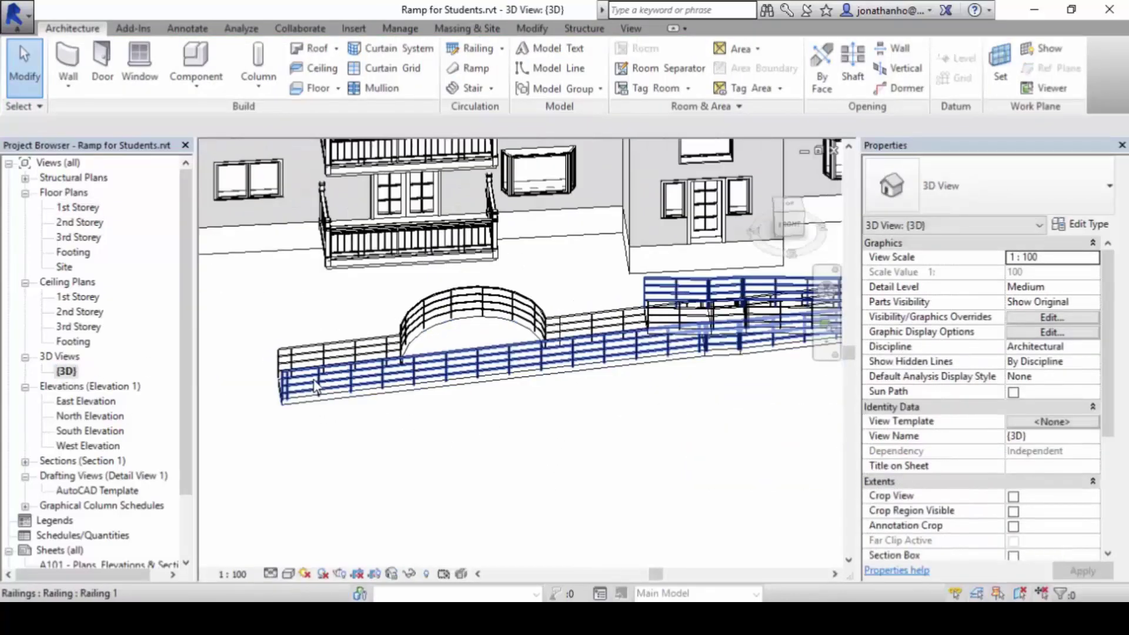
{"action": "middle_click_drag", "start_coordinate": [395, 401], "coordinate": [539, 343], "text": "shift"}
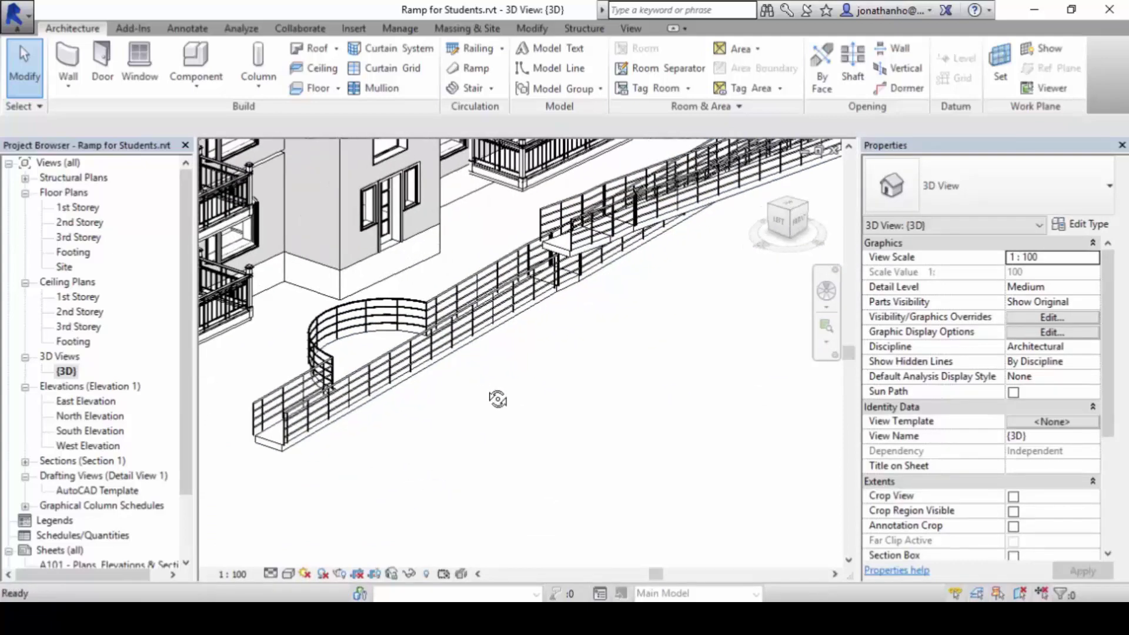
{"action": "scroll", "coordinate": [539, 343], "scroll_direction": "up", "scroll_amount": 2}
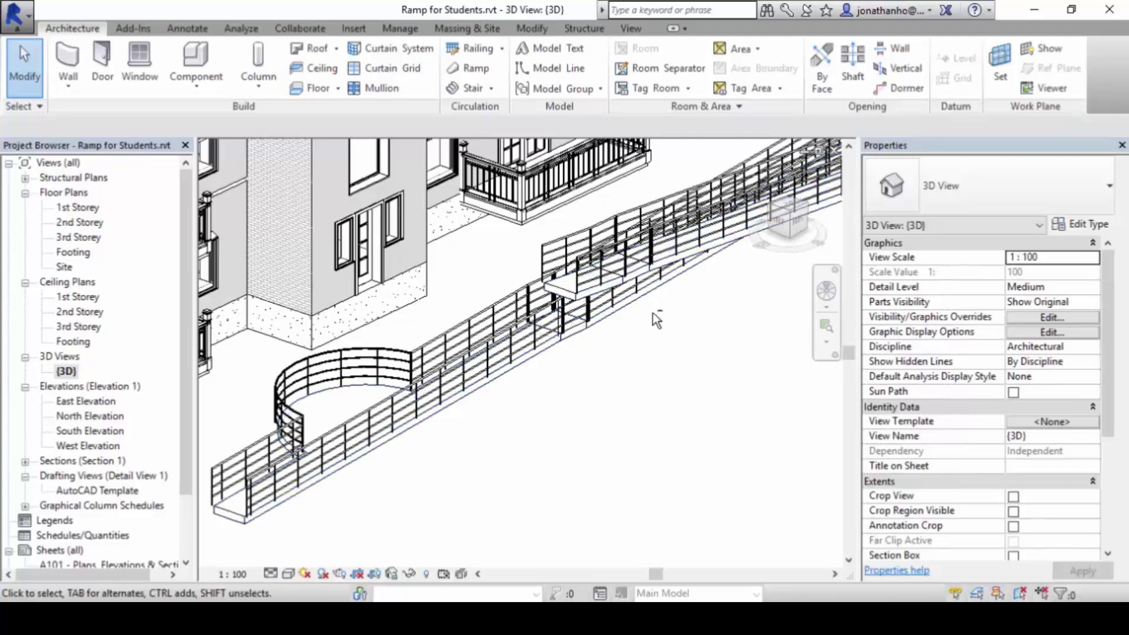
{"action": "scroll", "coordinate": [538, 393], "scroll_direction": "down", "scroll_amount": 3}
{"action": "middle_click_drag", "start_coordinate": [537, 394], "coordinate": [564, 400]}
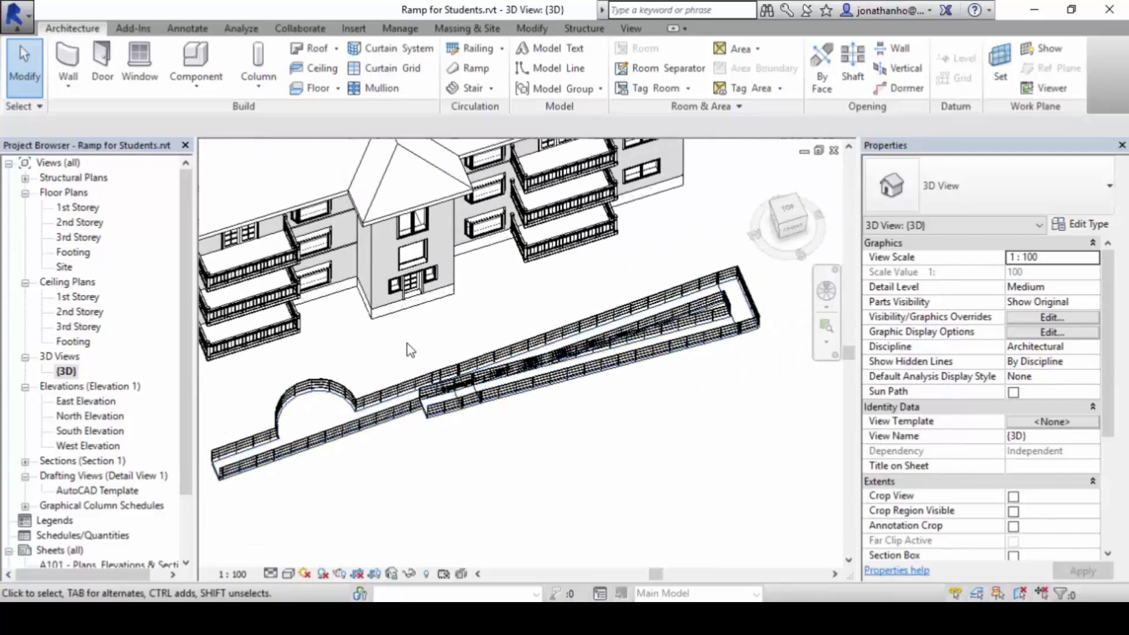
{"action": "middle_click_drag", "start_coordinate": [495, 419], "coordinate": [393, 438]}
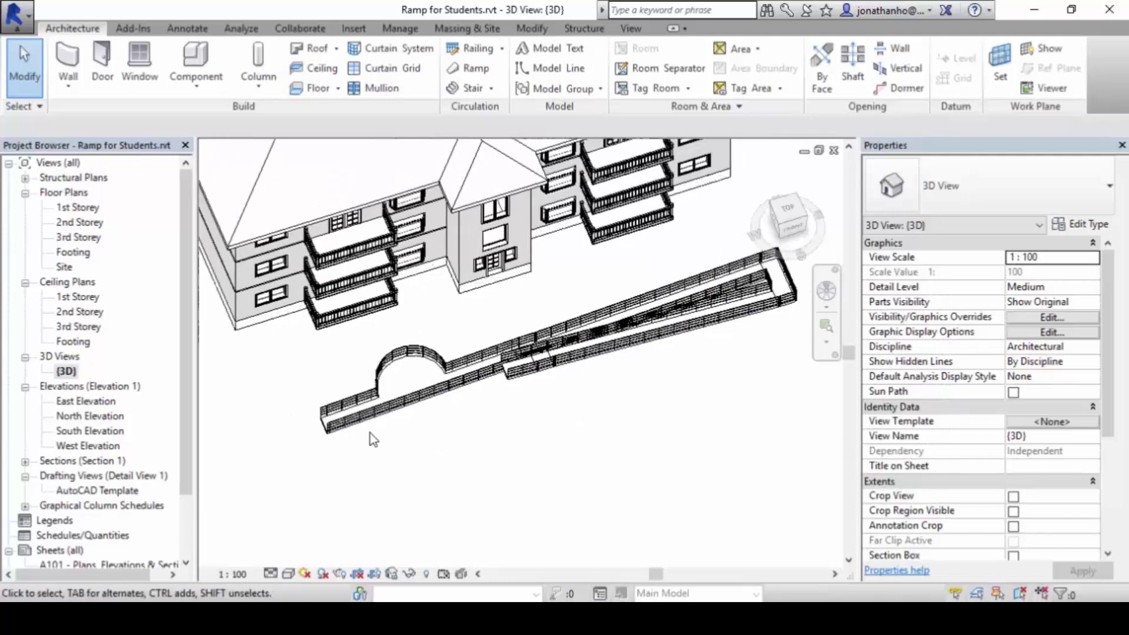